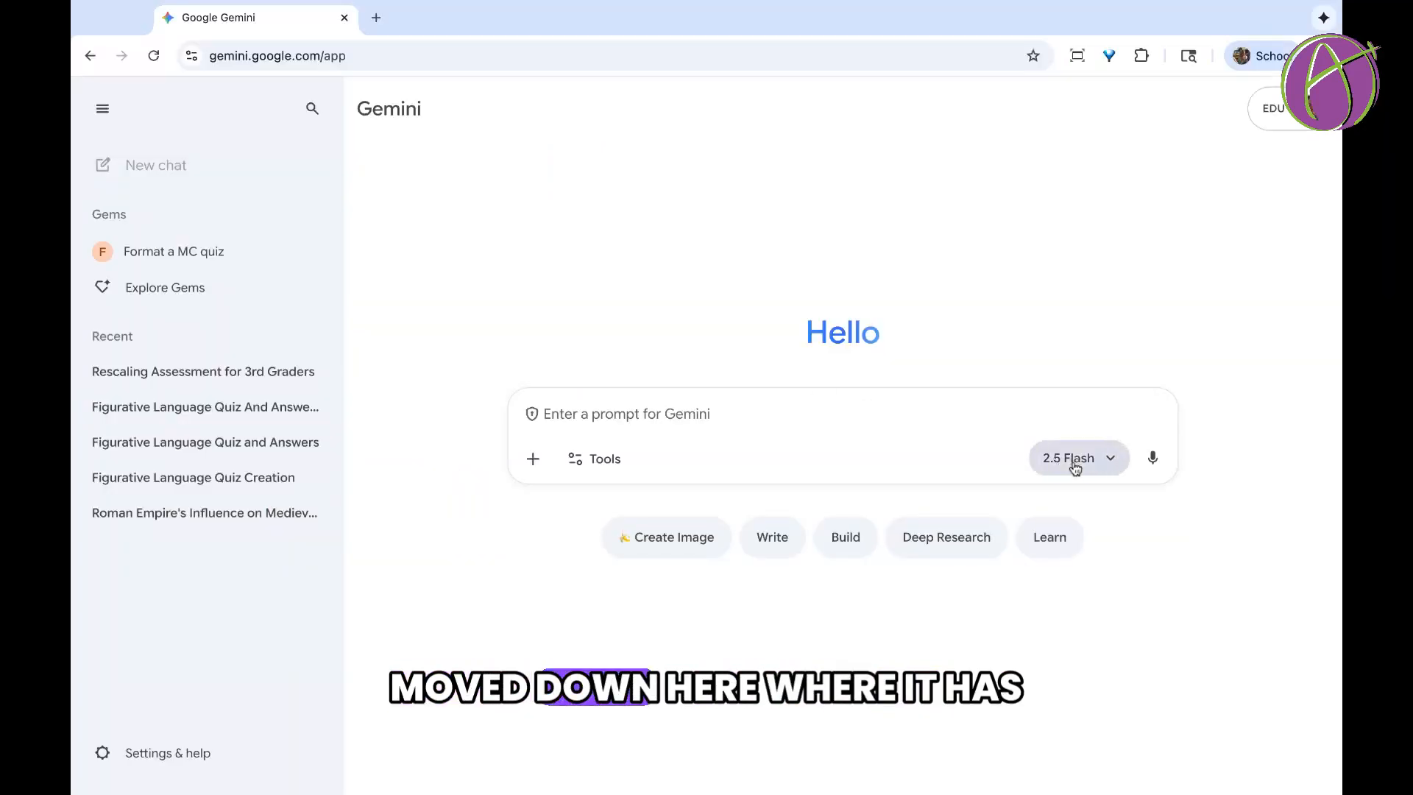
View the models offered for the chat and open the Gem manager.
{"action": "left_click", "coordinate": [982, 376]}
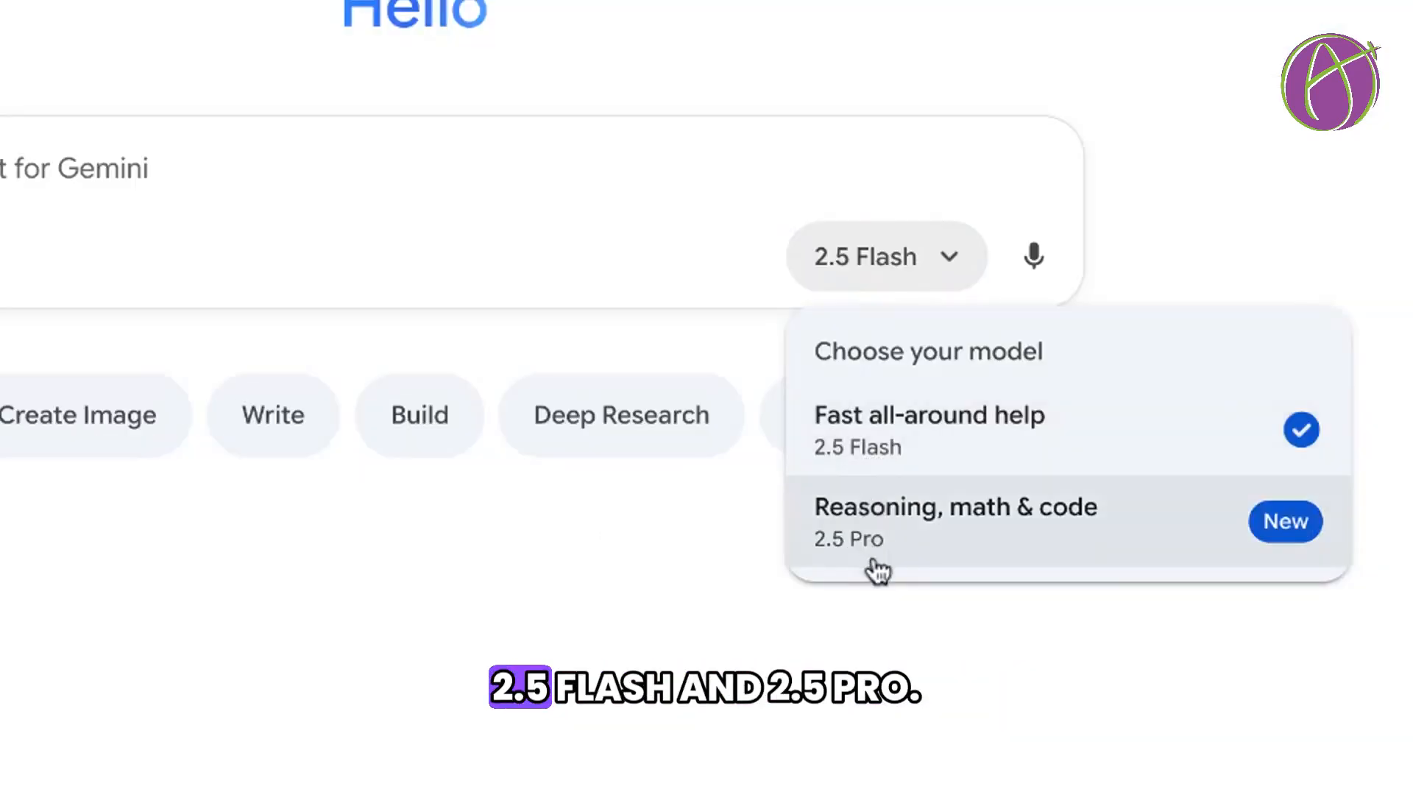
{"action": "left_click", "coordinate": [1073, 605]}
{"action": "left_click", "coordinate": [911, 281]}
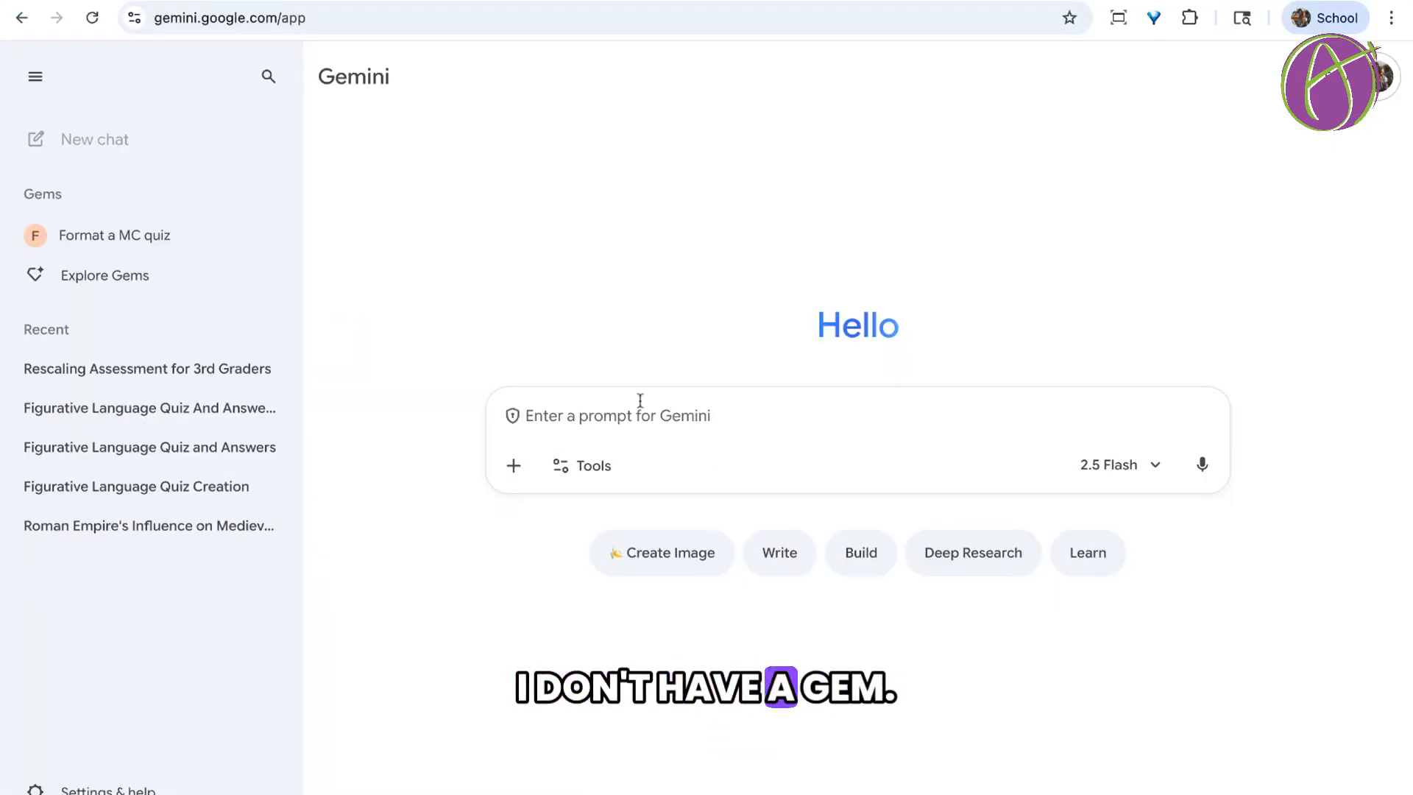
{"action": "left_click", "coordinate": [118, 285]}
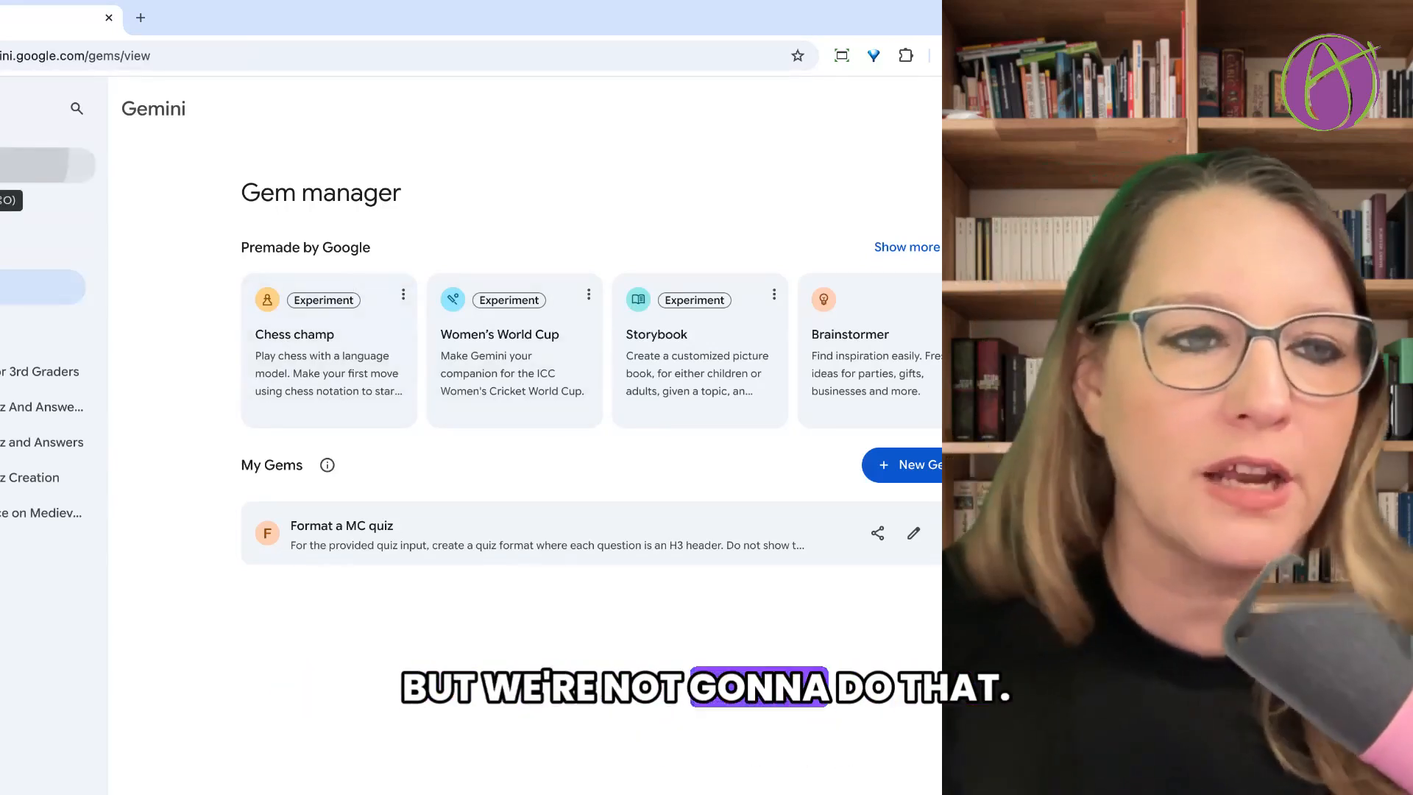
Start a new chat with the 2.5 Flash model and submit the prompt "Write a lesson plan on figurative language".
{"action": "left_click", "coordinate": [44, 165]}
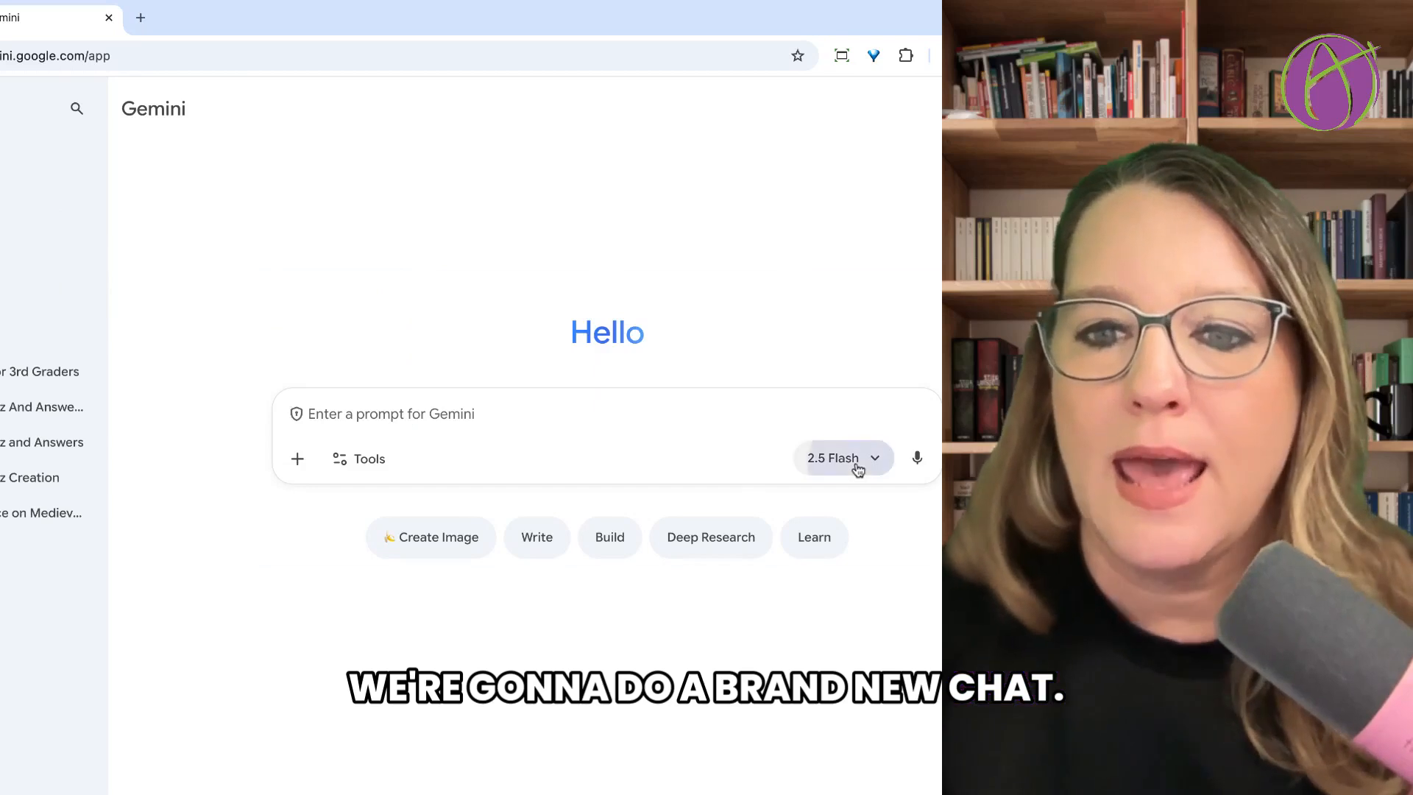
{"action": "left_click", "coordinate": [858, 470]}
{"action": "left_click", "coordinate": [634, 434]}
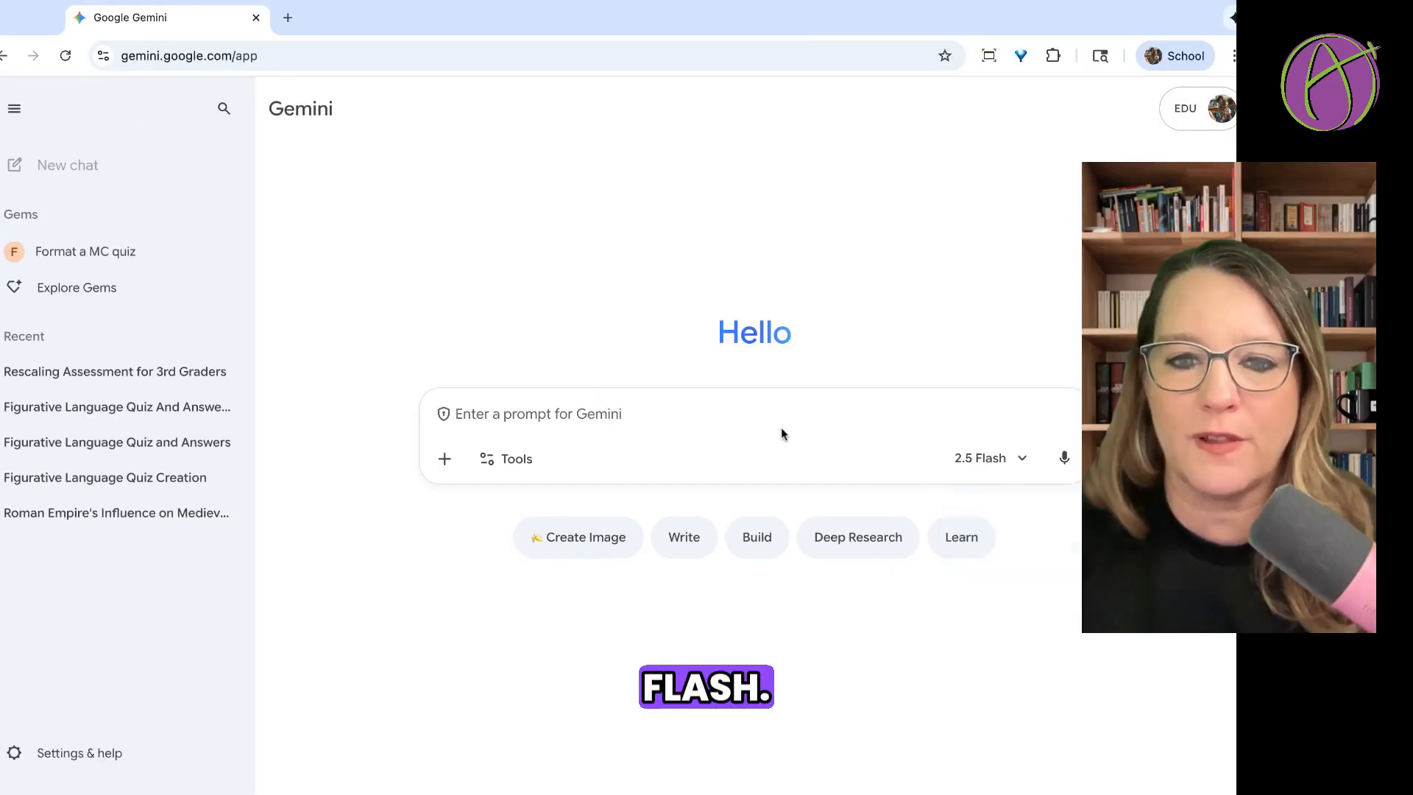
{"action": "type", "text": "W"}
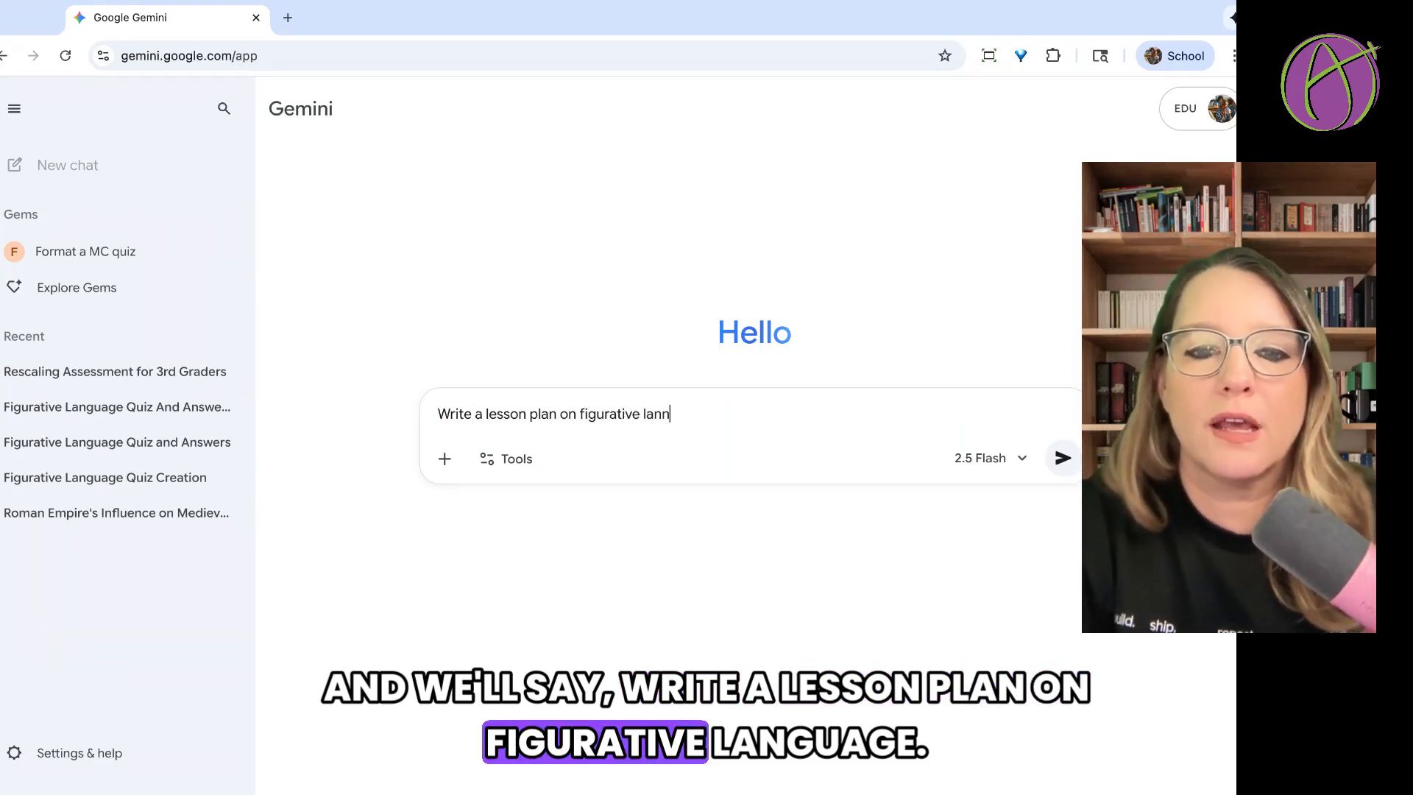
{"action": "key", "text": "Return"}
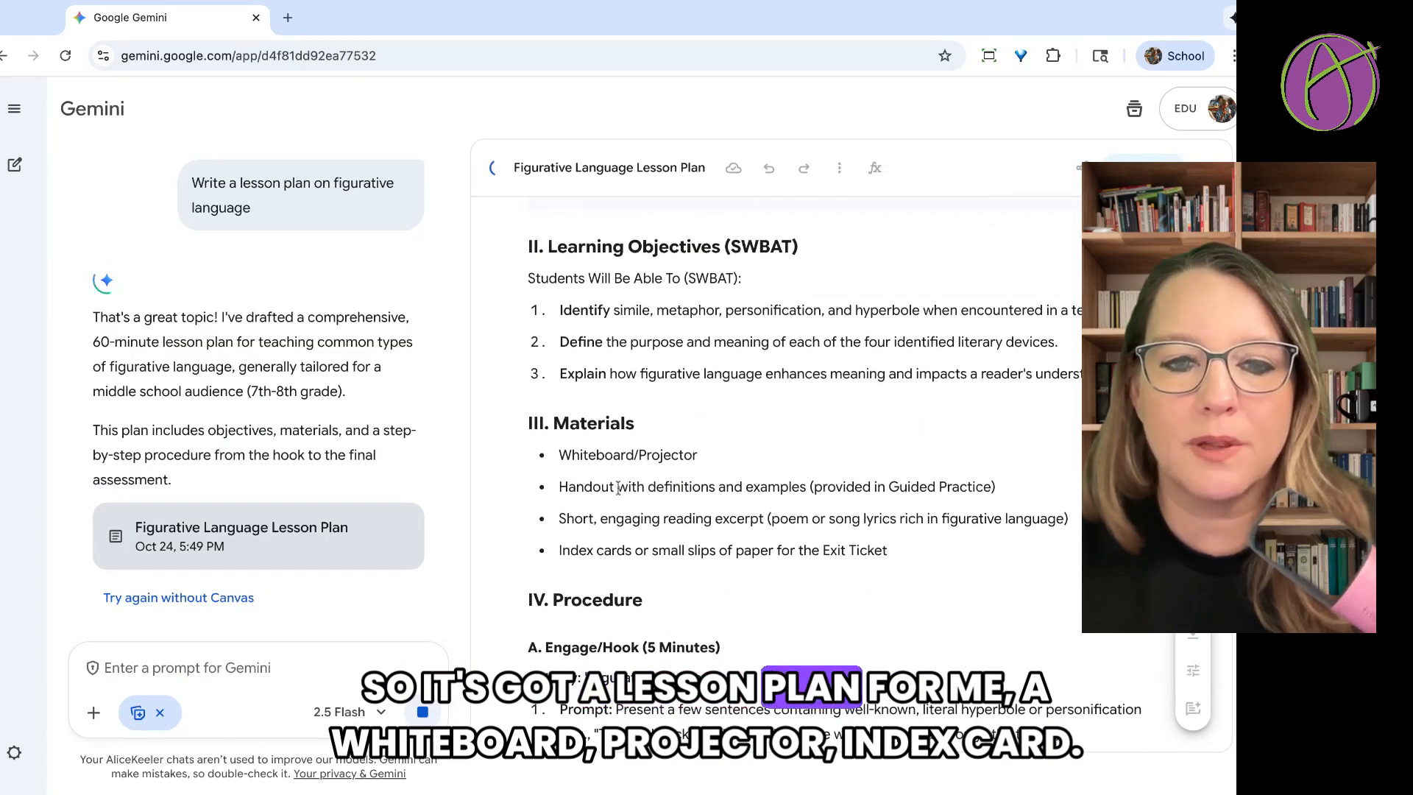
Review the plan's Materials and Engage/Hook sections and submit the prompt "Use the 5 E's lesson plan model for the lesson plan".
{"action": "left_click_drag", "start_coordinate": [590, 460], "coordinate": [732, 550]}
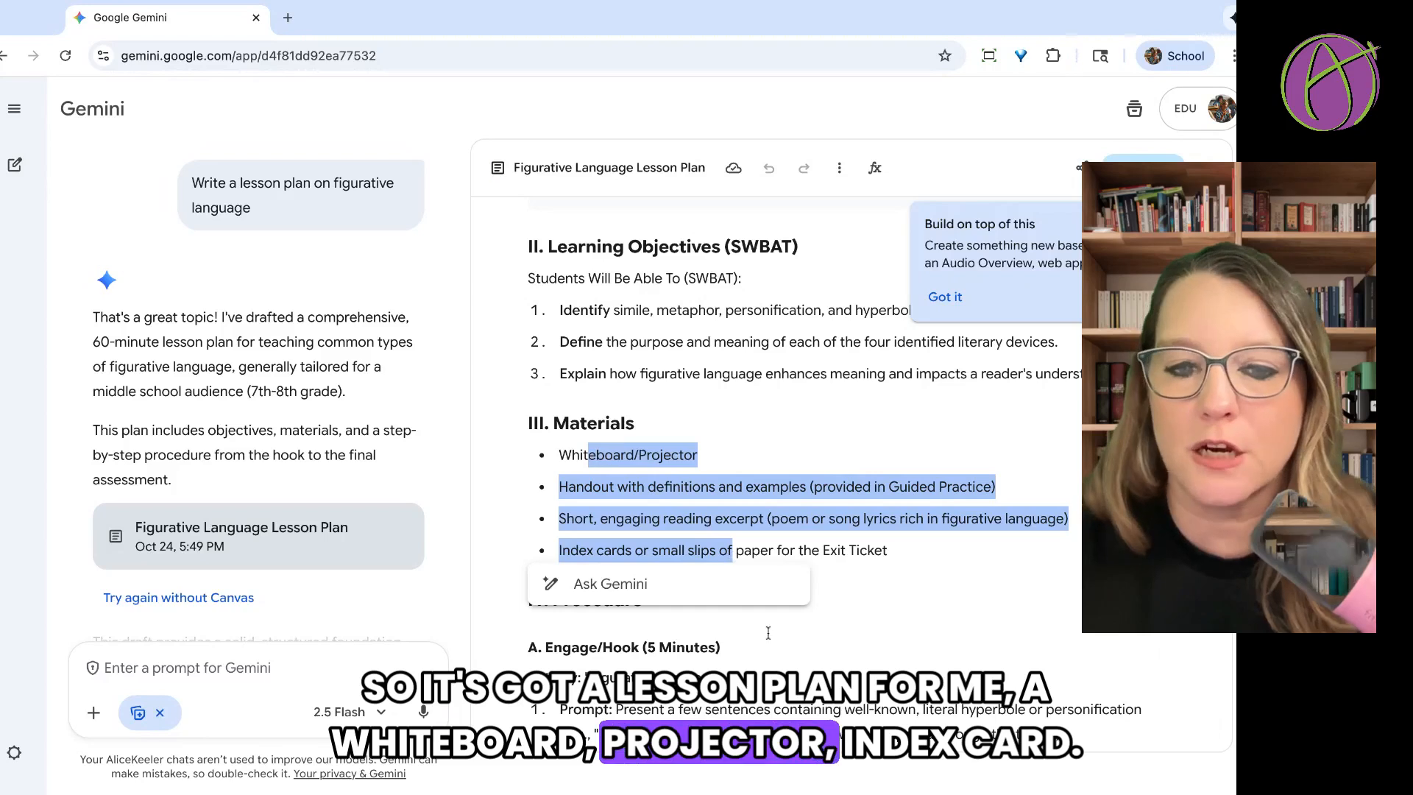
{"action": "scroll", "coordinate": [768, 633], "scroll_direction": "down", "scroll_amount": 4}
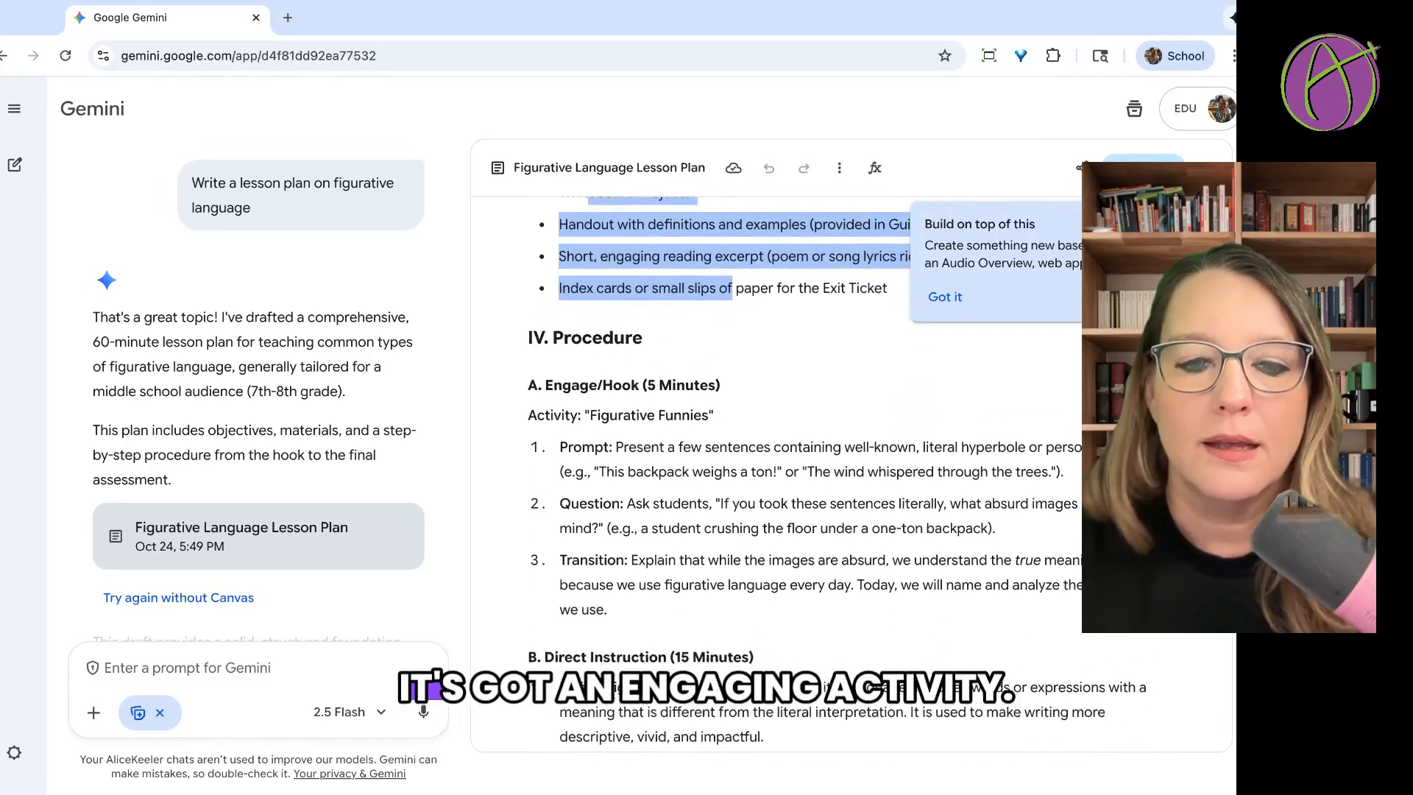
{"action": "scroll", "coordinate": [772, 475], "scroll_direction": "down", "scroll_amount": 1}
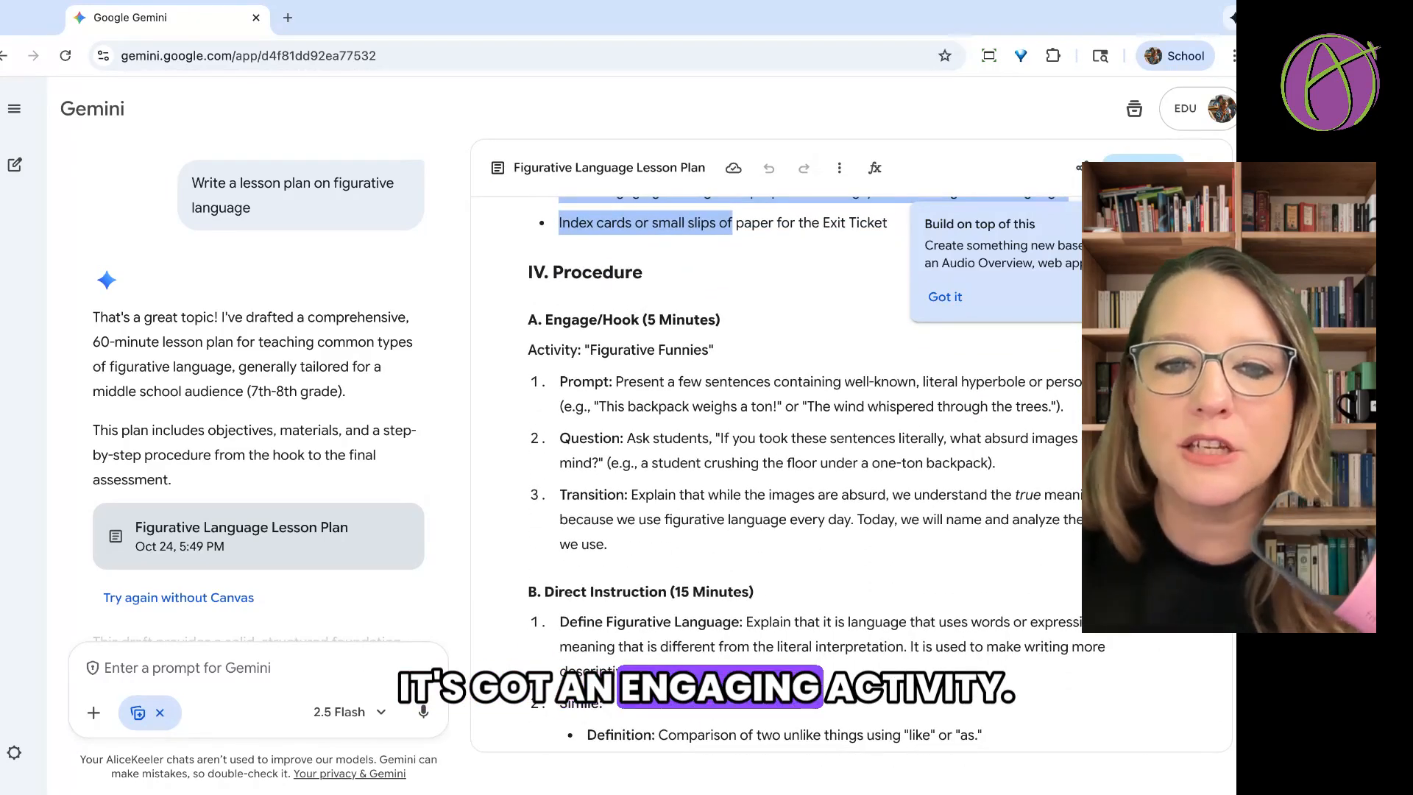
{"action": "left_click_drag", "start_coordinate": [725, 377], "coordinate": [815, 495]}
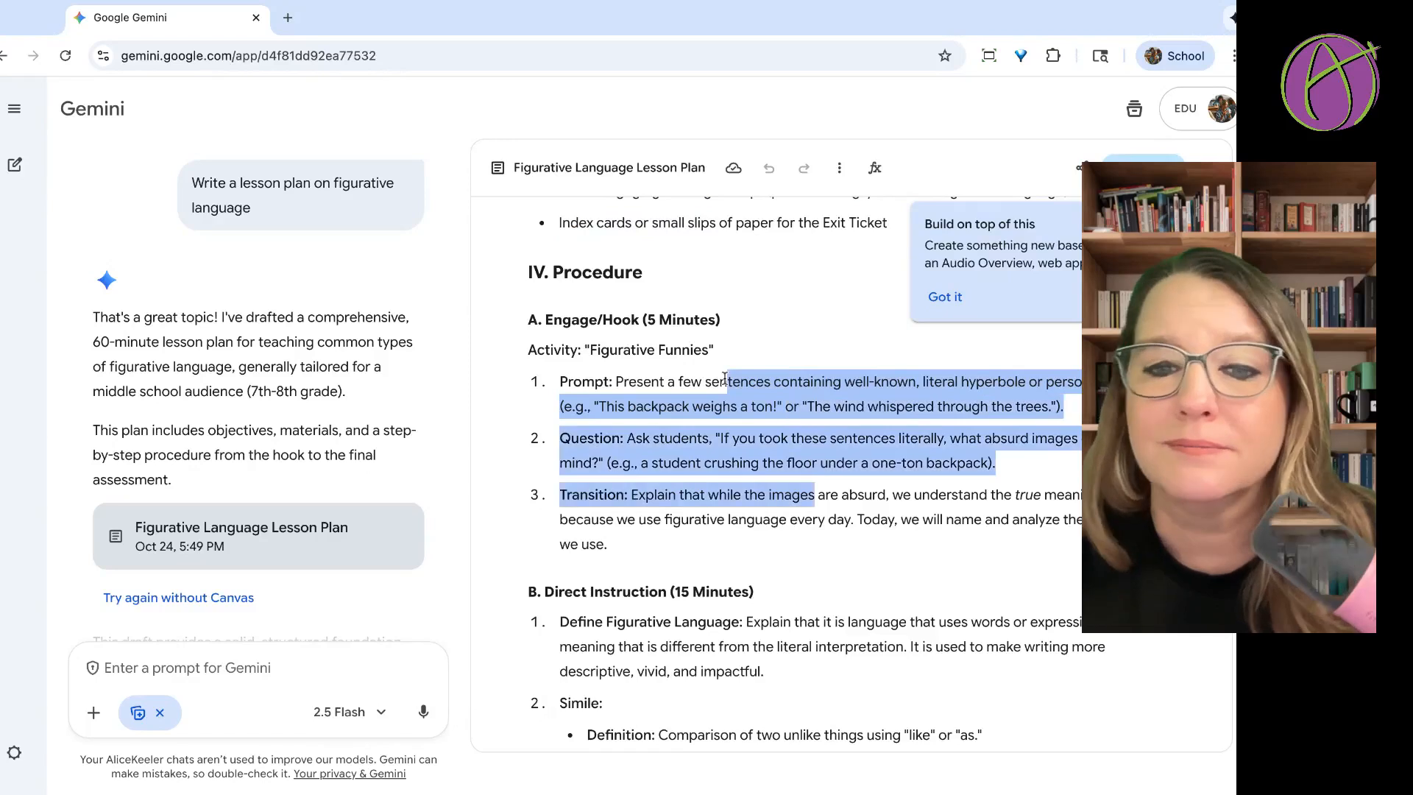
{"action": "left_click", "coordinate": [227, 671]}
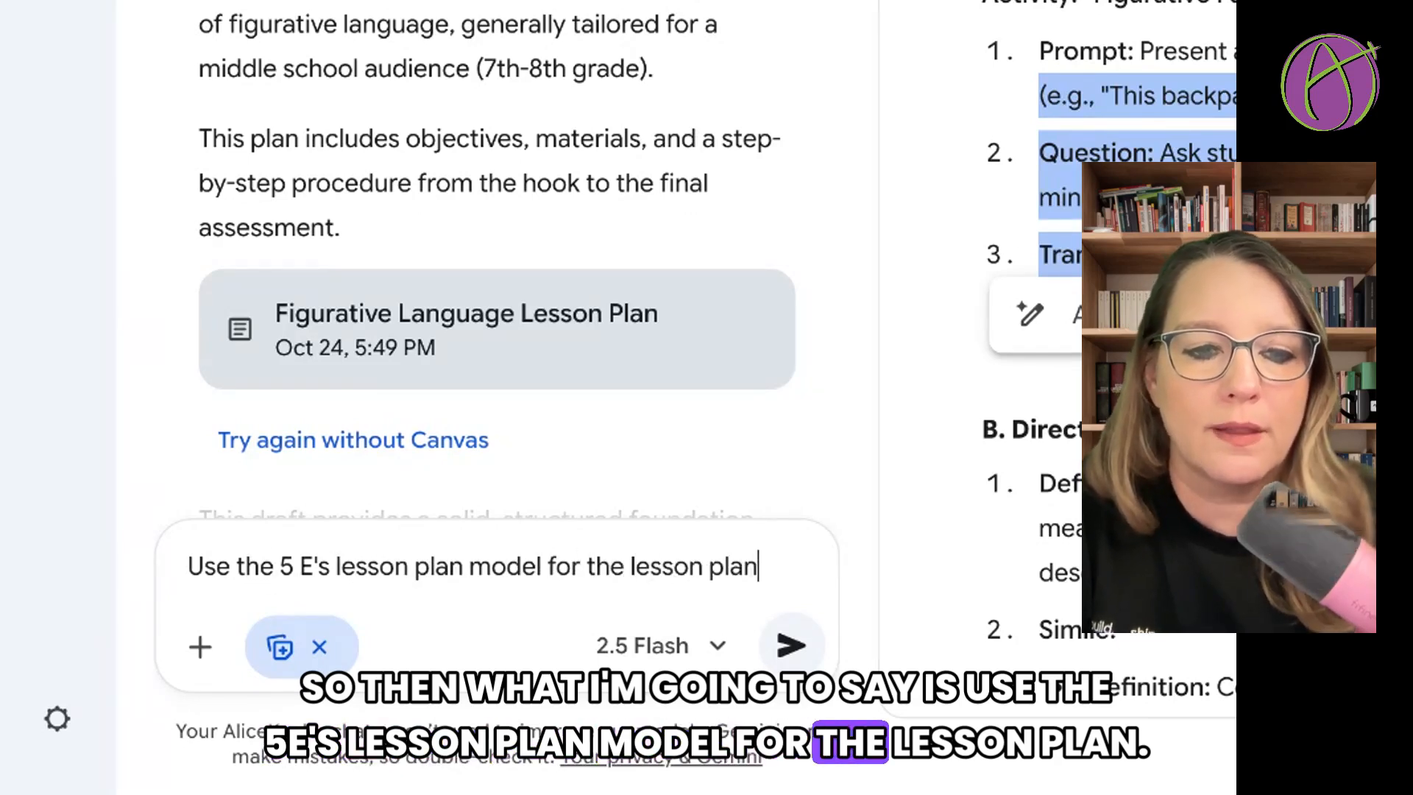
{"action": "left_click", "coordinate": [791, 645]}
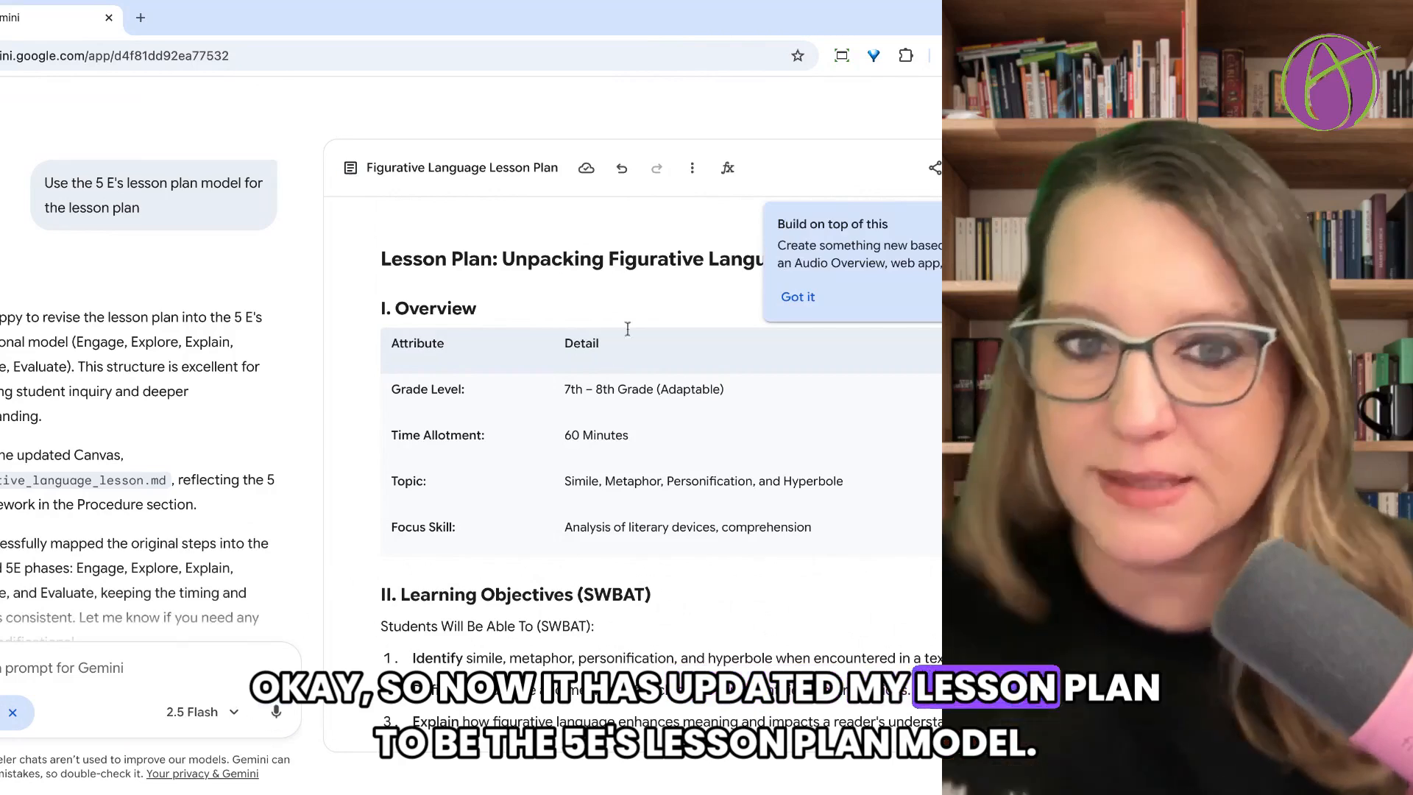
Review the 5 E's version and submit "I am using Chromebooks and Google Workspace and Google Classroom. Please update the lesson".
{"action": "scroll", "coordinate": [628, 328], "scroll_direction": "down", "scroll_amount": 3}
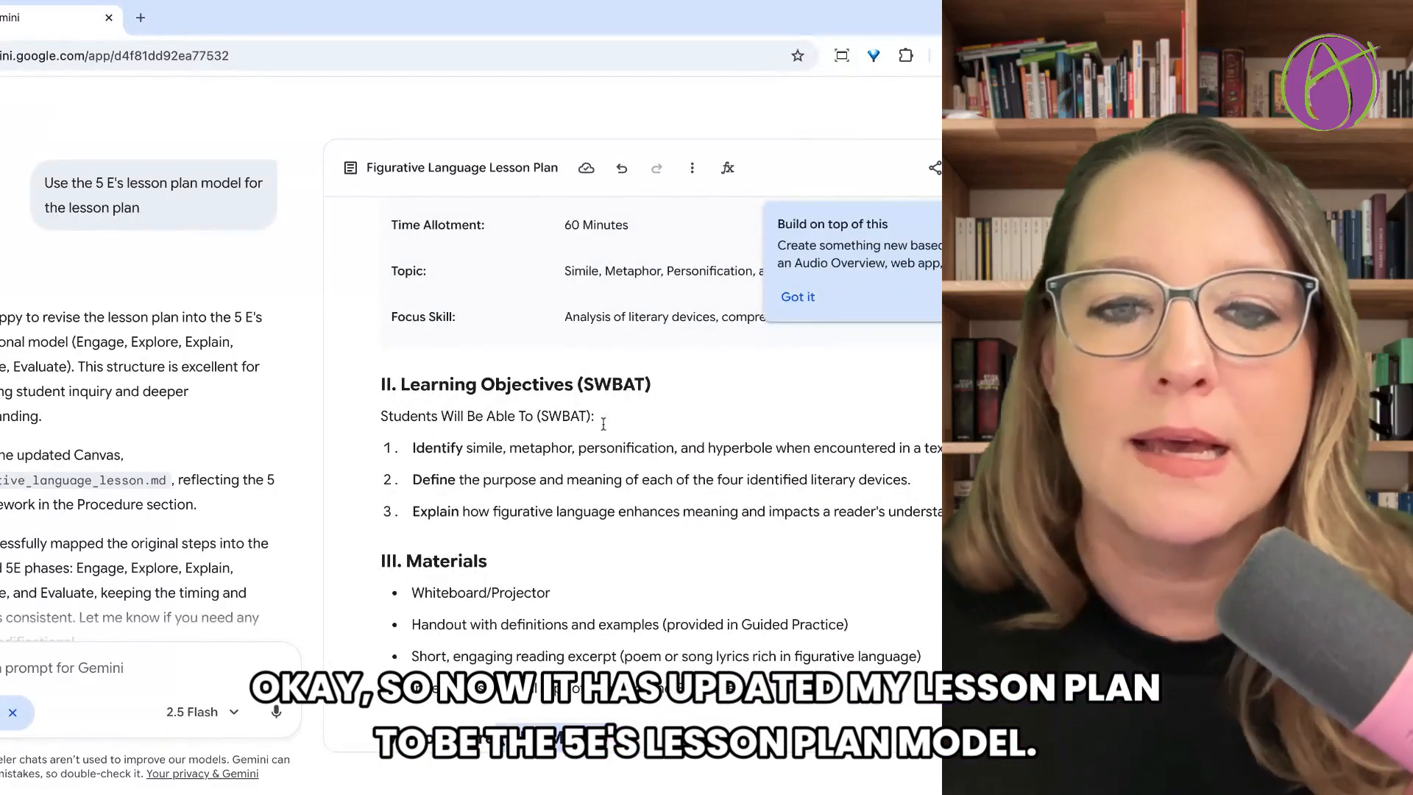
{"action": "scroll", "coordinate": [604, 425], "scroll_direction": "down", "scroll_amount": 5}
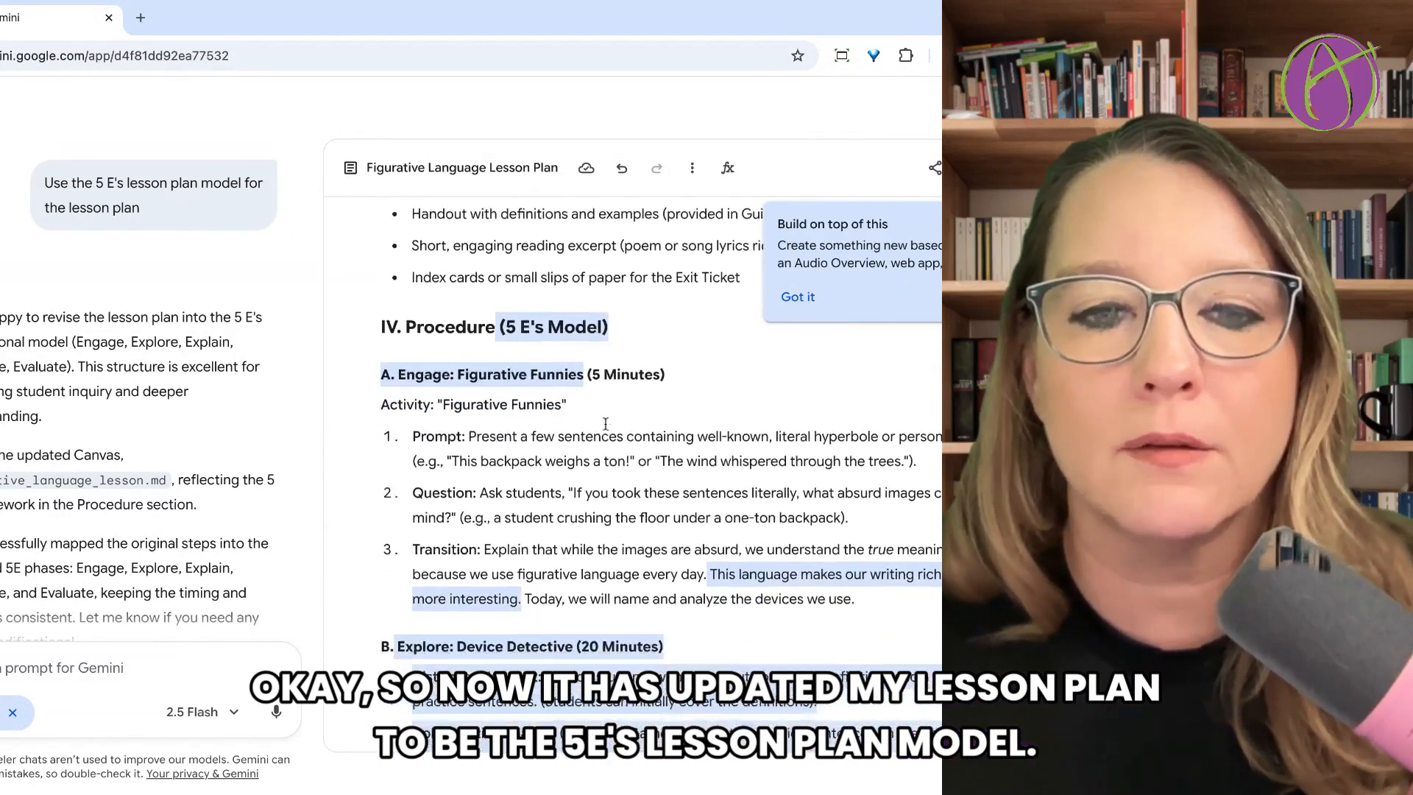
{"action": "scroll", "coordinate": [606, 424], "scroll_direction": "down", "scroll_amount": 10}
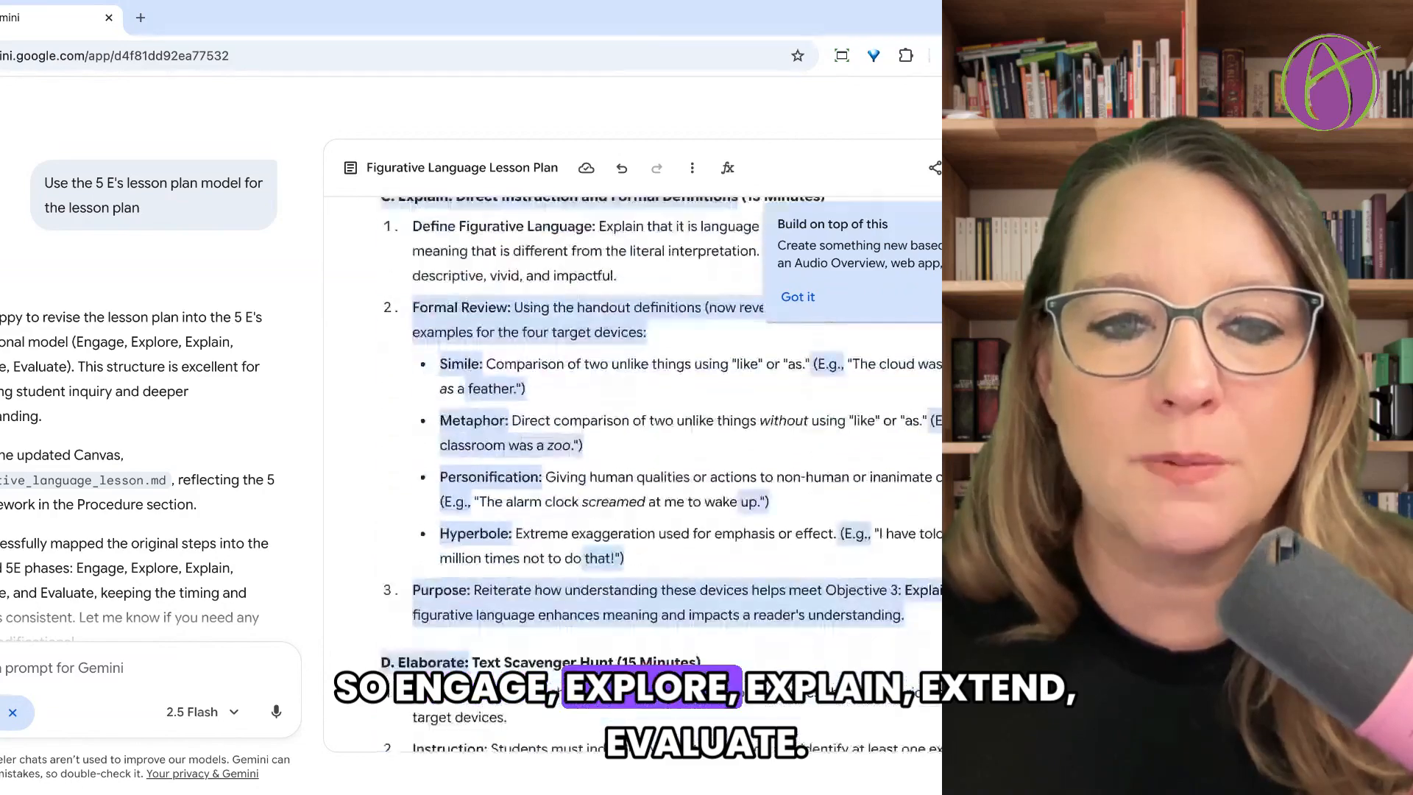
{"action": "scroll", "coordinate": [633, 474], "scroll_direction": "down", "scroll_amount": 6}
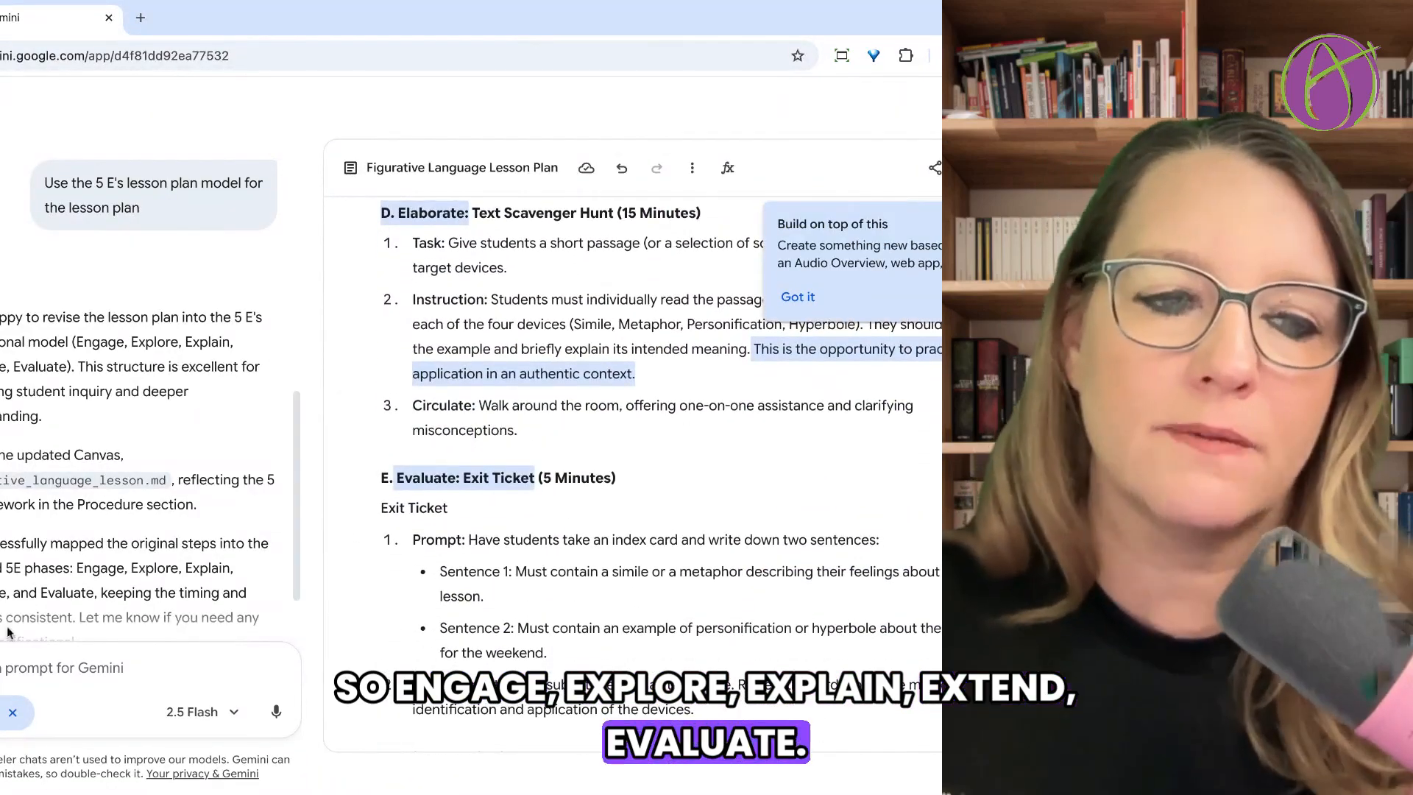
{"action": "left_click", "coordinate": [40, 671]}
{"action": "type", "text": "I am using Chromebooks and Google W"}
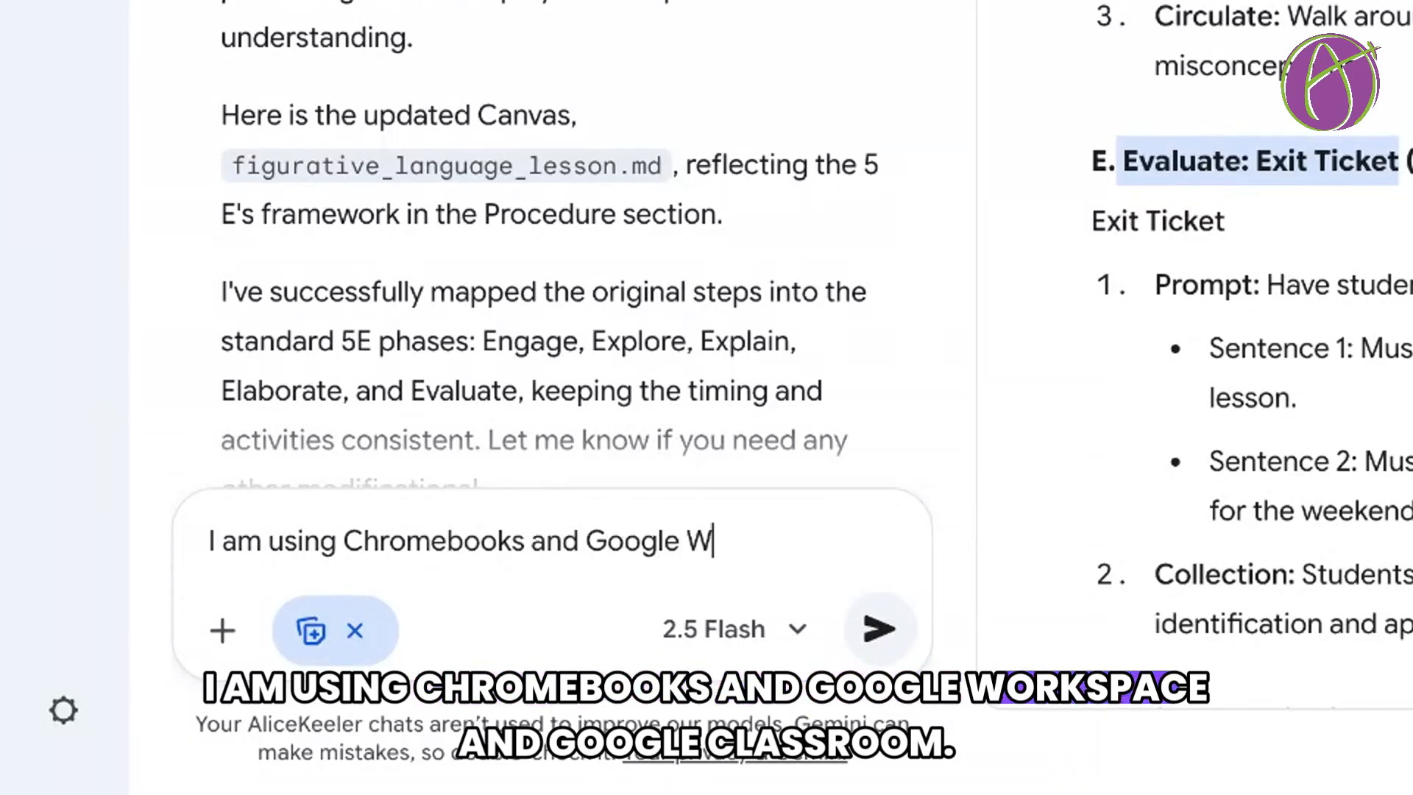
{"action": "type", "text": "pace and Google"}
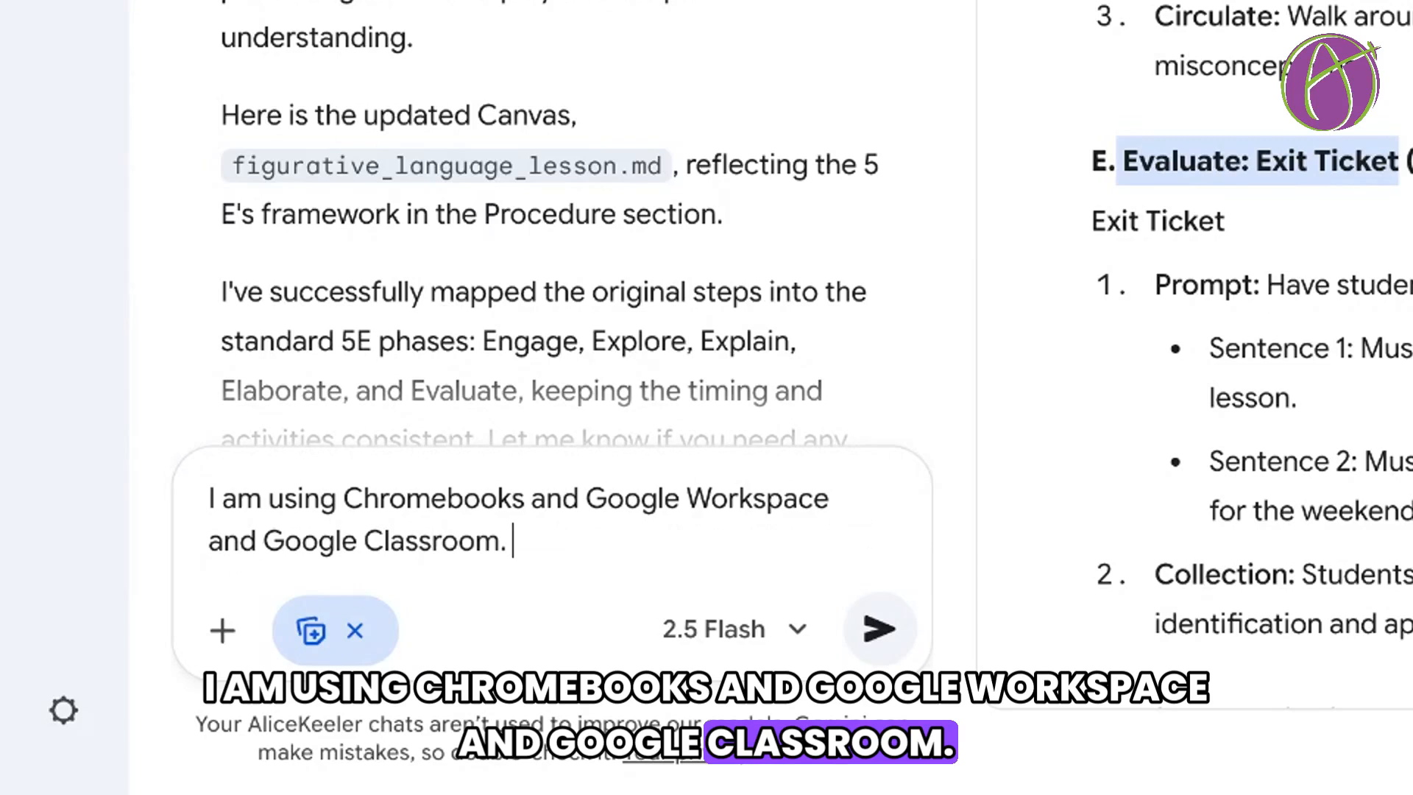
{"action": "type", "text": " Classroom. Please update the lesson"}
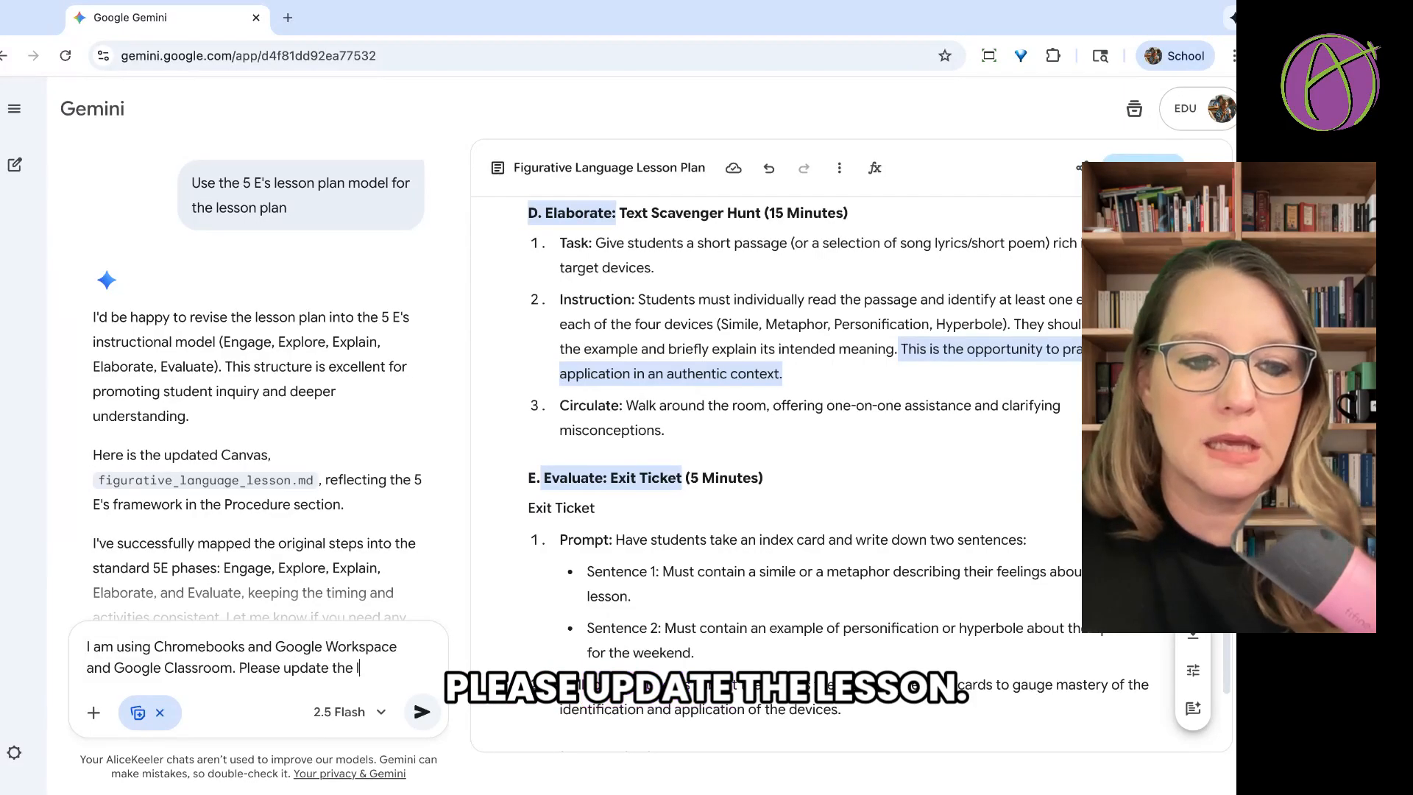
{"action": "key", "text": "Return"}
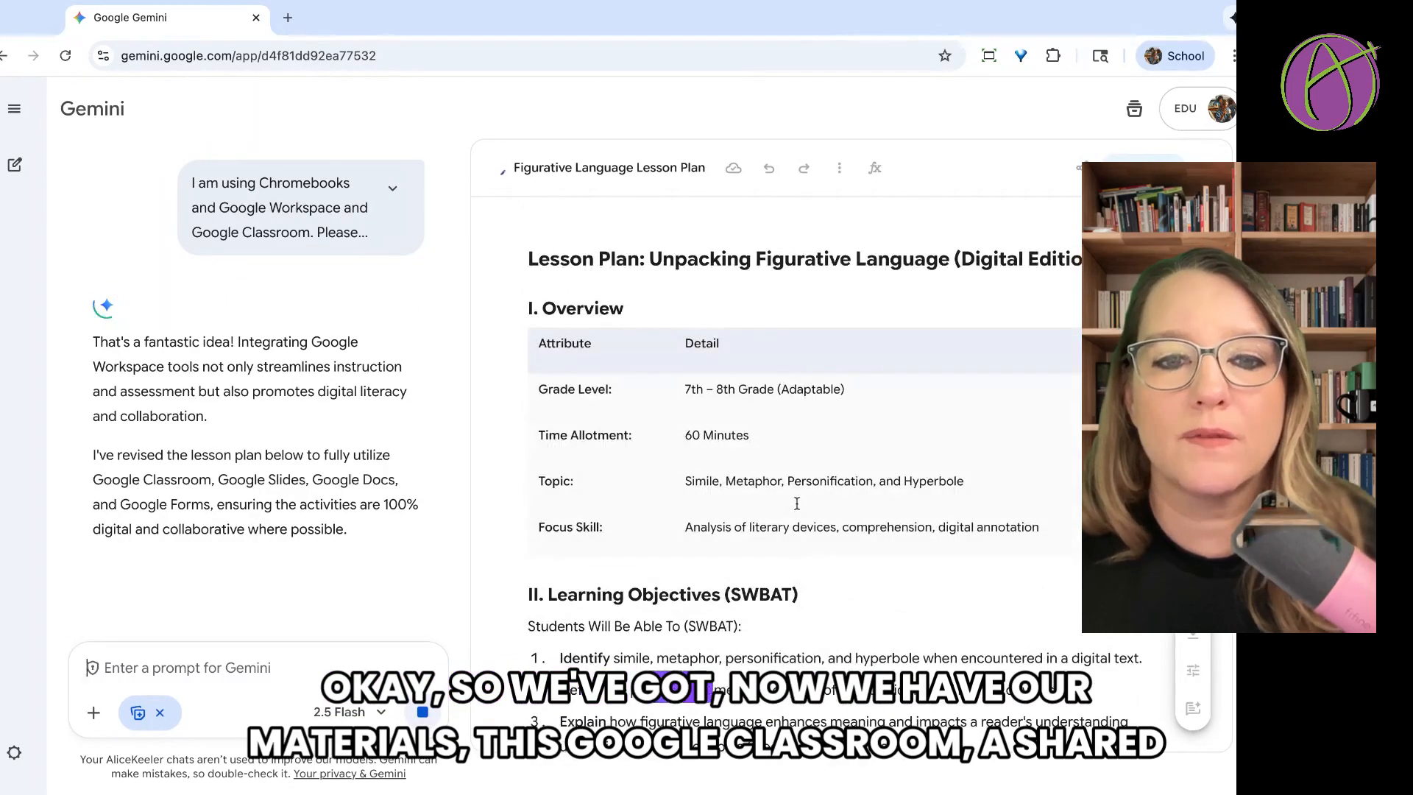
Examine the Materials and Procedure sections of the updated lesson plan, and check the model choices available for the chat.
{"action": "scroll", "coordinate": [797, 504], "scroll_direction": "down", "scroll_amount": 6}
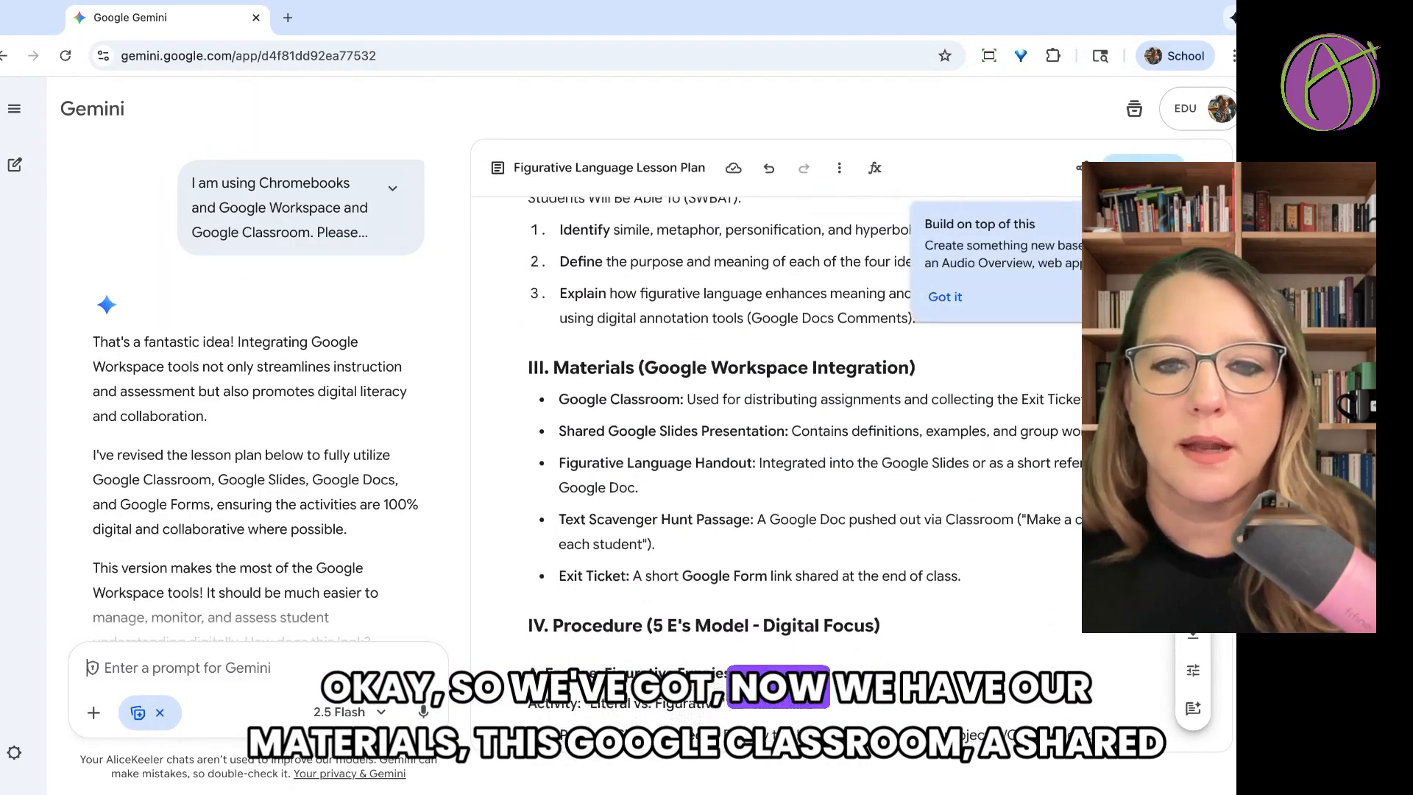
{"action": "scroll", "coordinate": [796, 471], "scroll_direction": "down", "scroll_amount": 2}
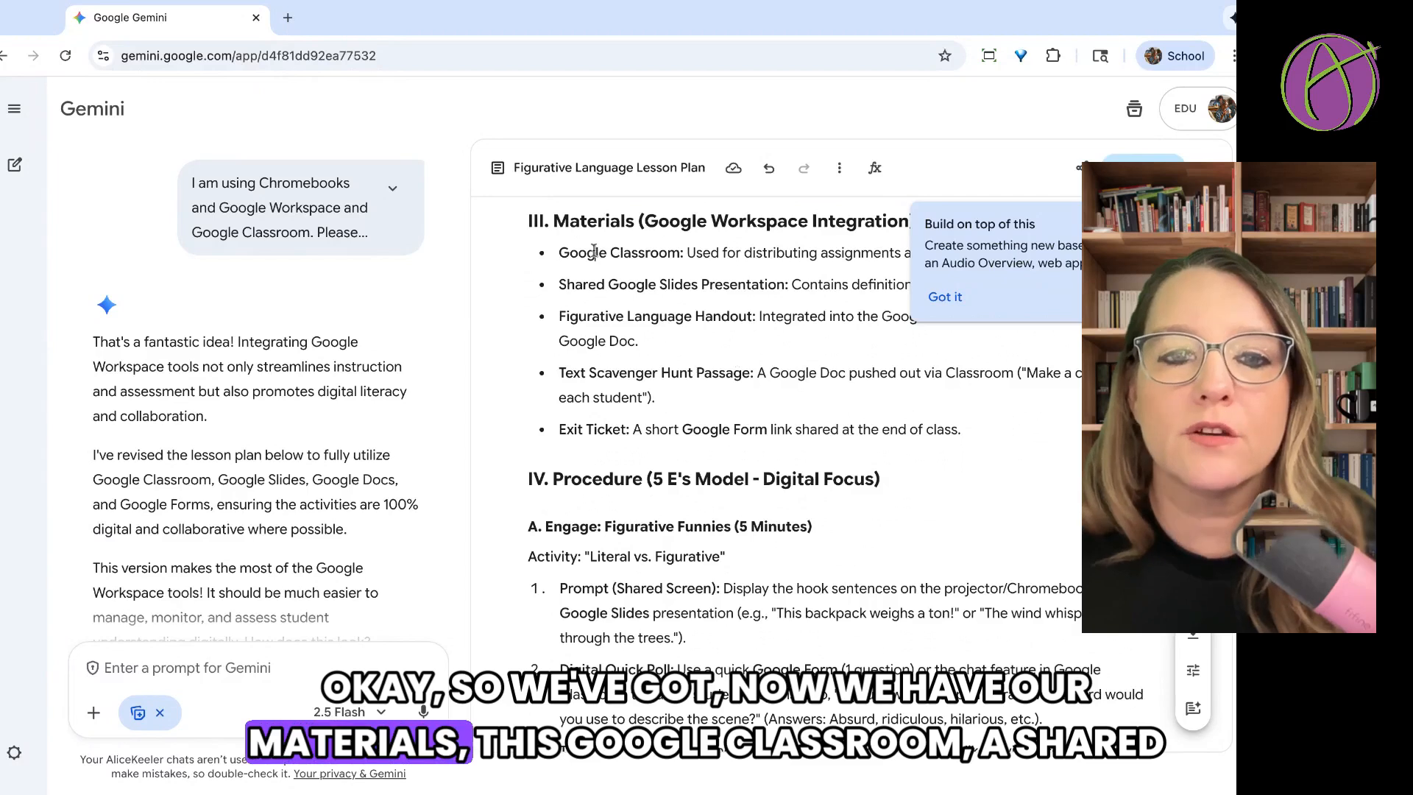
{"action": "left_click_drag", "start_coordinate": [594, 253], "coordinate": [724, 390]}
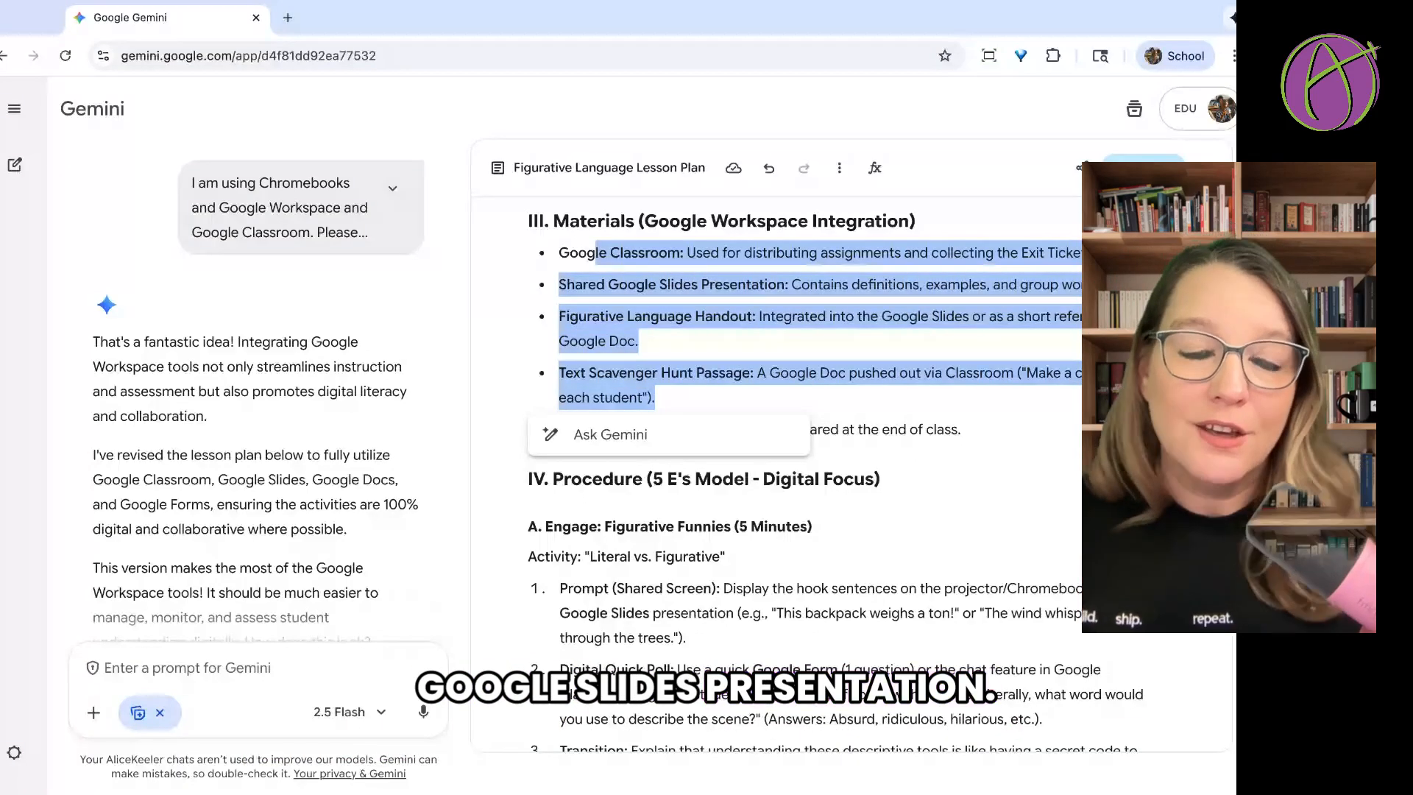
{"action": "scroll", "coordinate": [1045, 403], "scroll_direction": "down", "scroll_amount": 3}
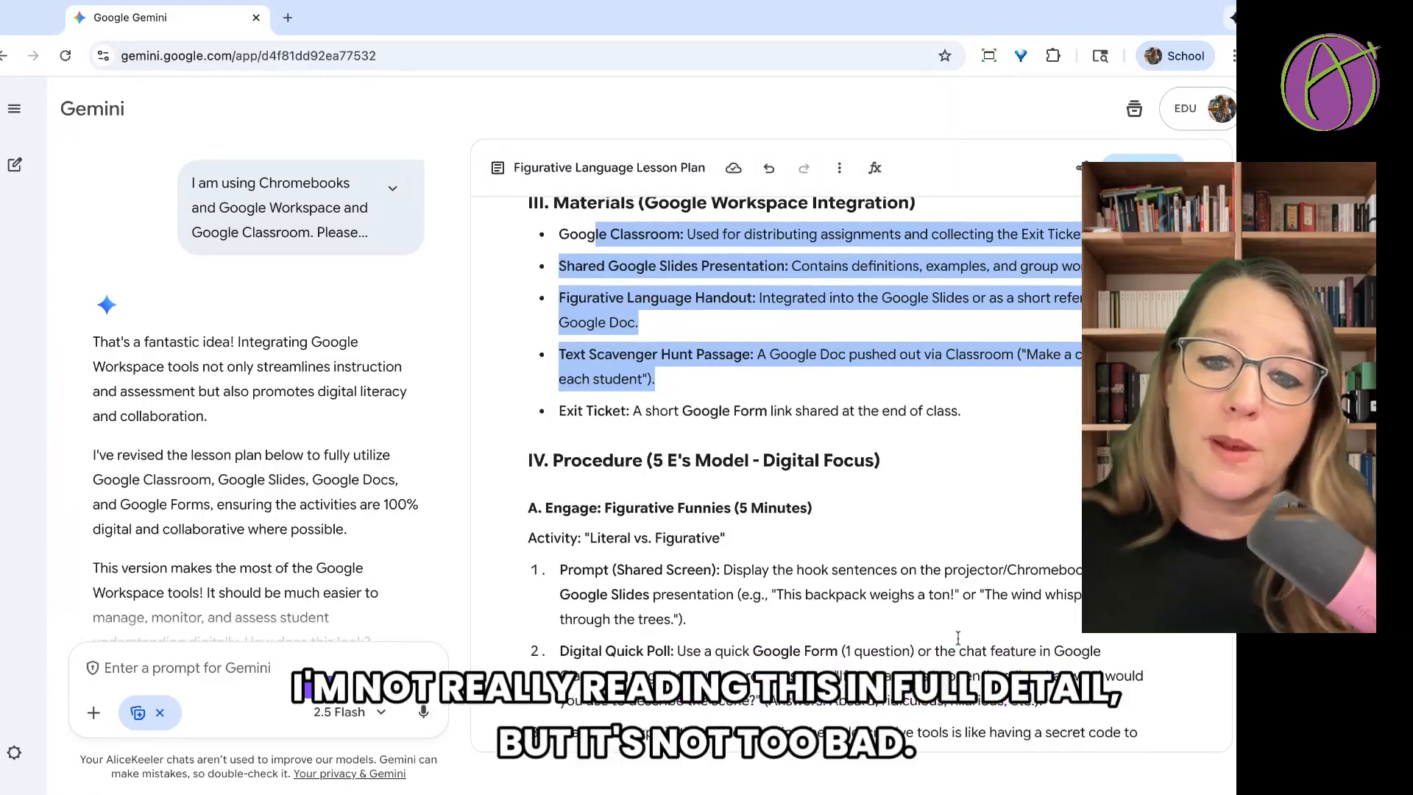
{"action": "left_click", "coordinate": [947, 617]}
{"action": "scroll", "coordinate": [948, 616], "scroll_direction": "down", "scroll_amount": 3}
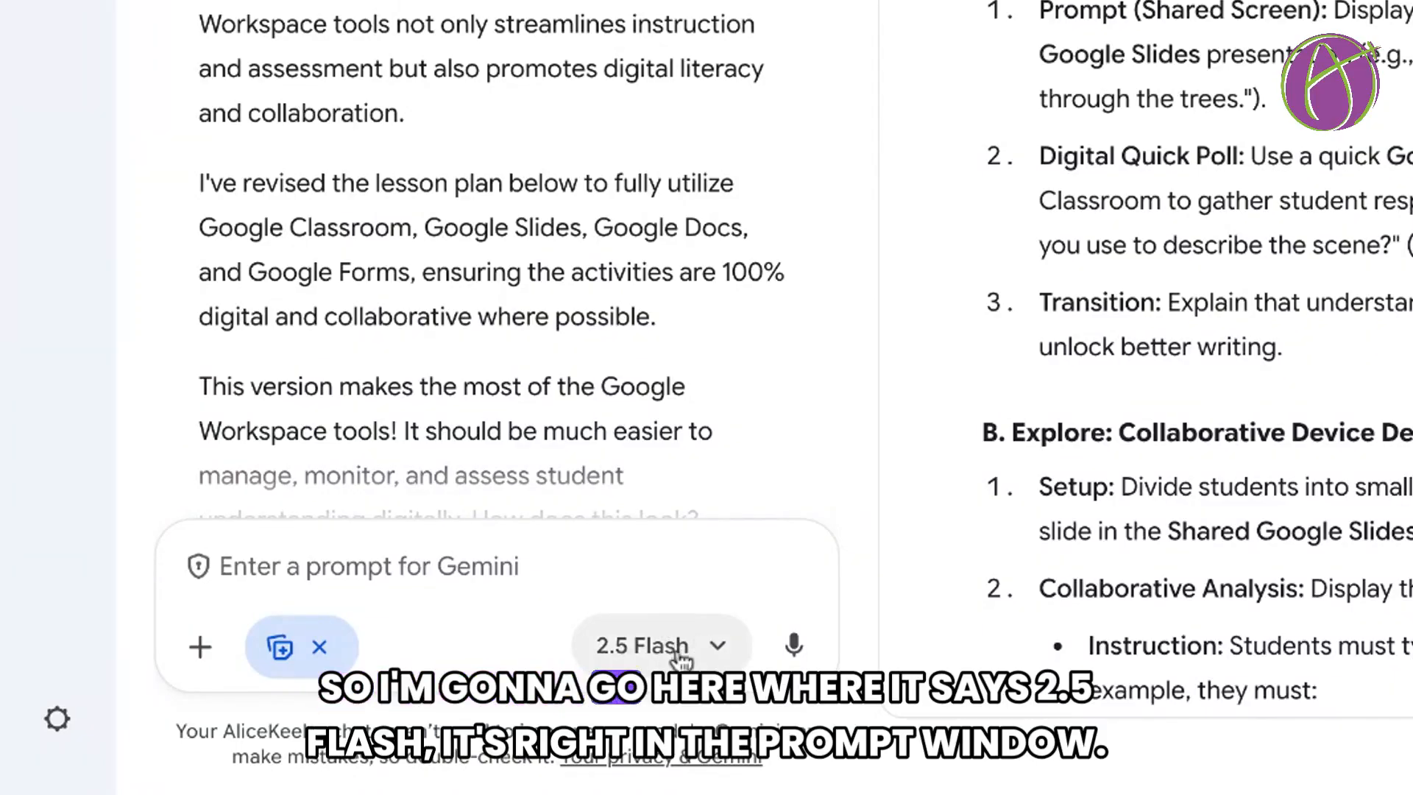
{"action": "left_click", "coordinate": [703, 660]}
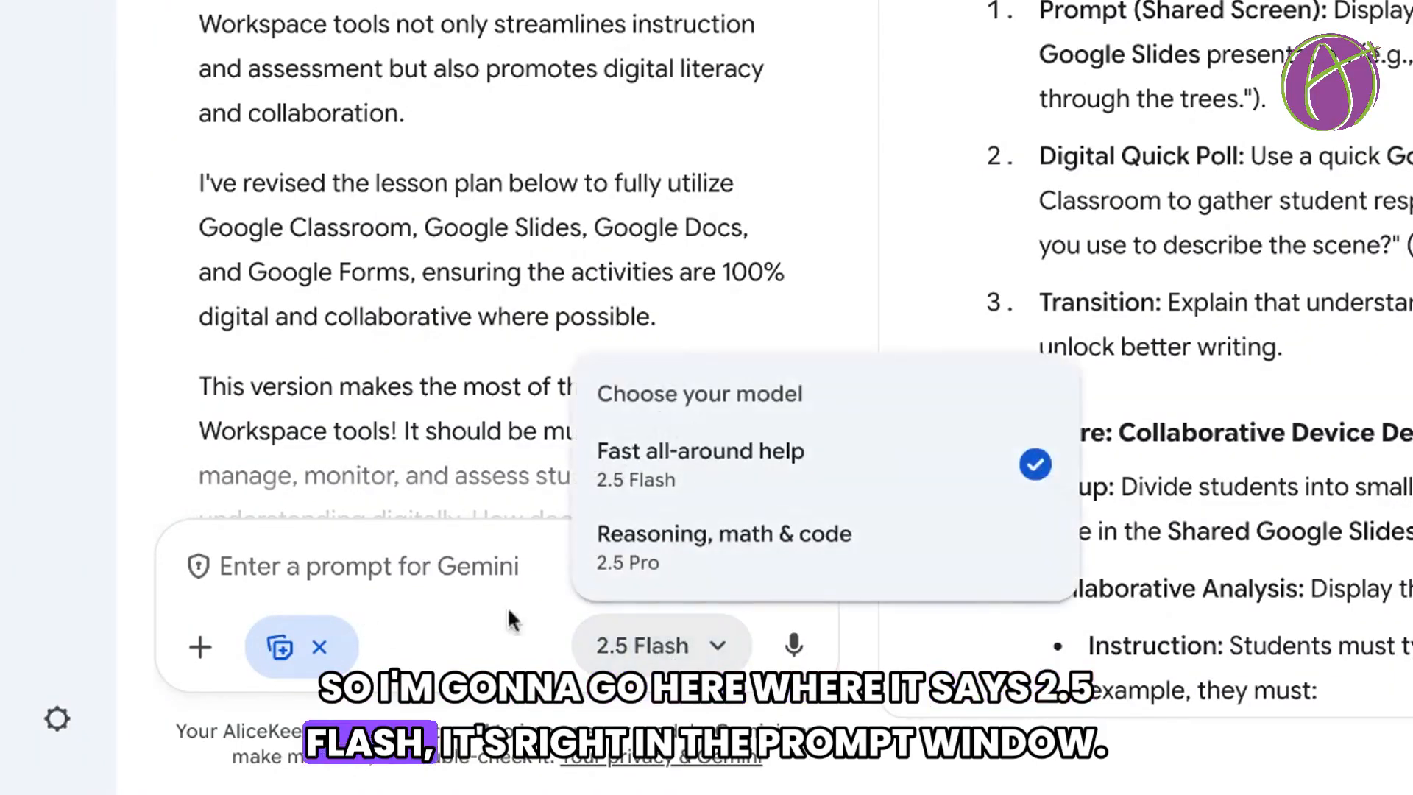
{"action": "left_click", "coordinate": [423, 590]}
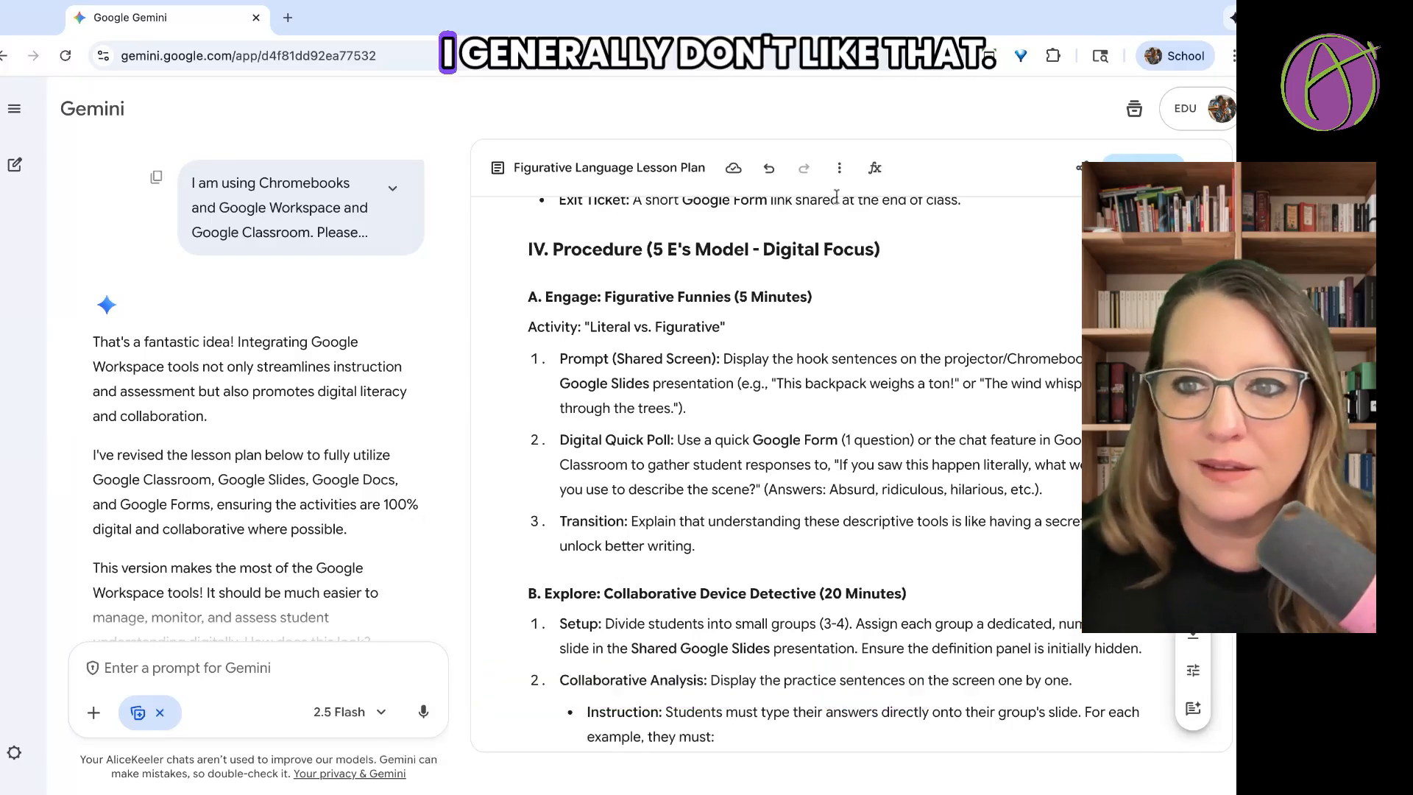
Close the lesson plan canvas, look back over the conversation, and turn off the Canvas tool for the next prompt.
{"action": "left_click", "coordinate": [1205, 168]}
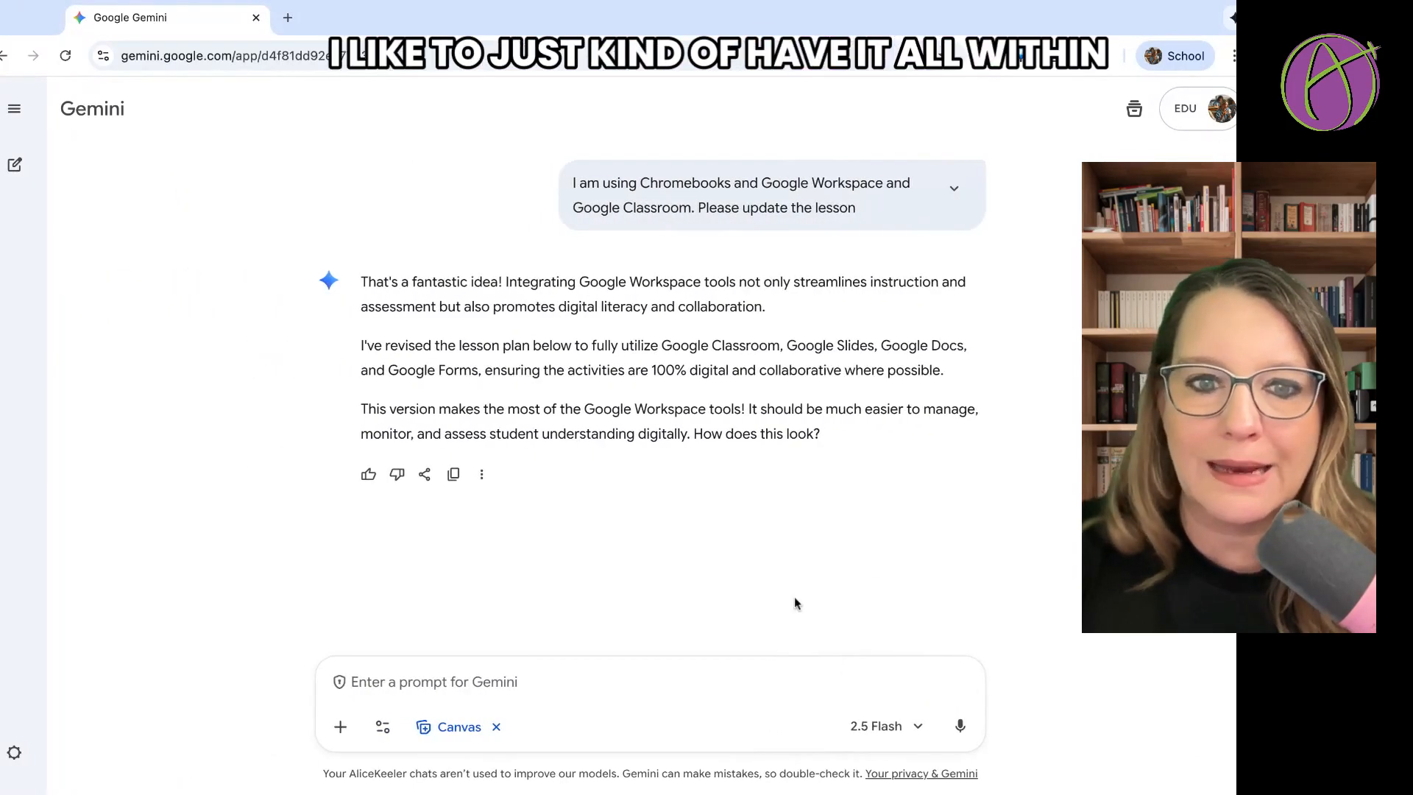
{"action": "scroll", "coordinate": [793, 602], "scroll_direction": "up", "scroll_amount": 10}
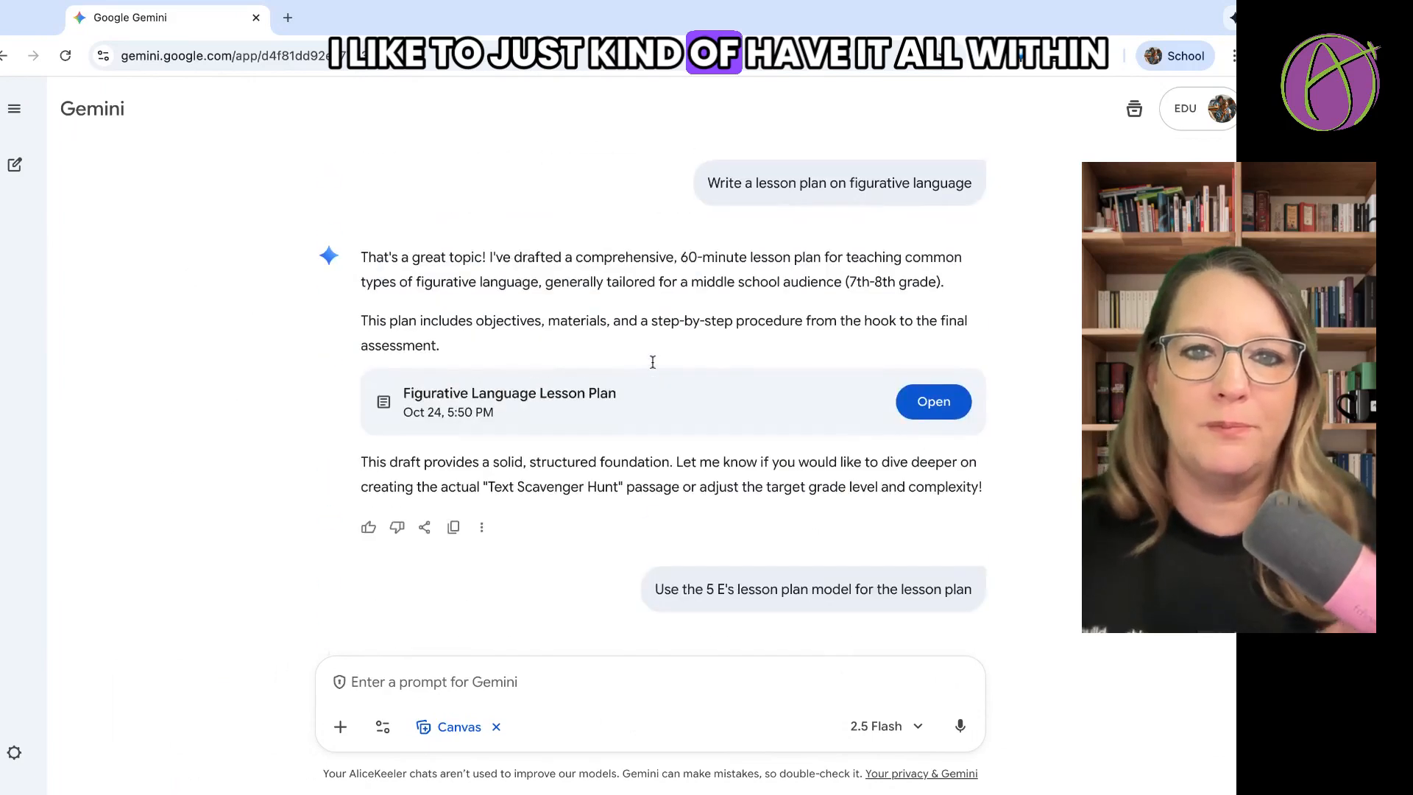
{"action": "scroll", "coordinate": [653, 361], "scroll_direction": "down", "scroll_amount": 15}
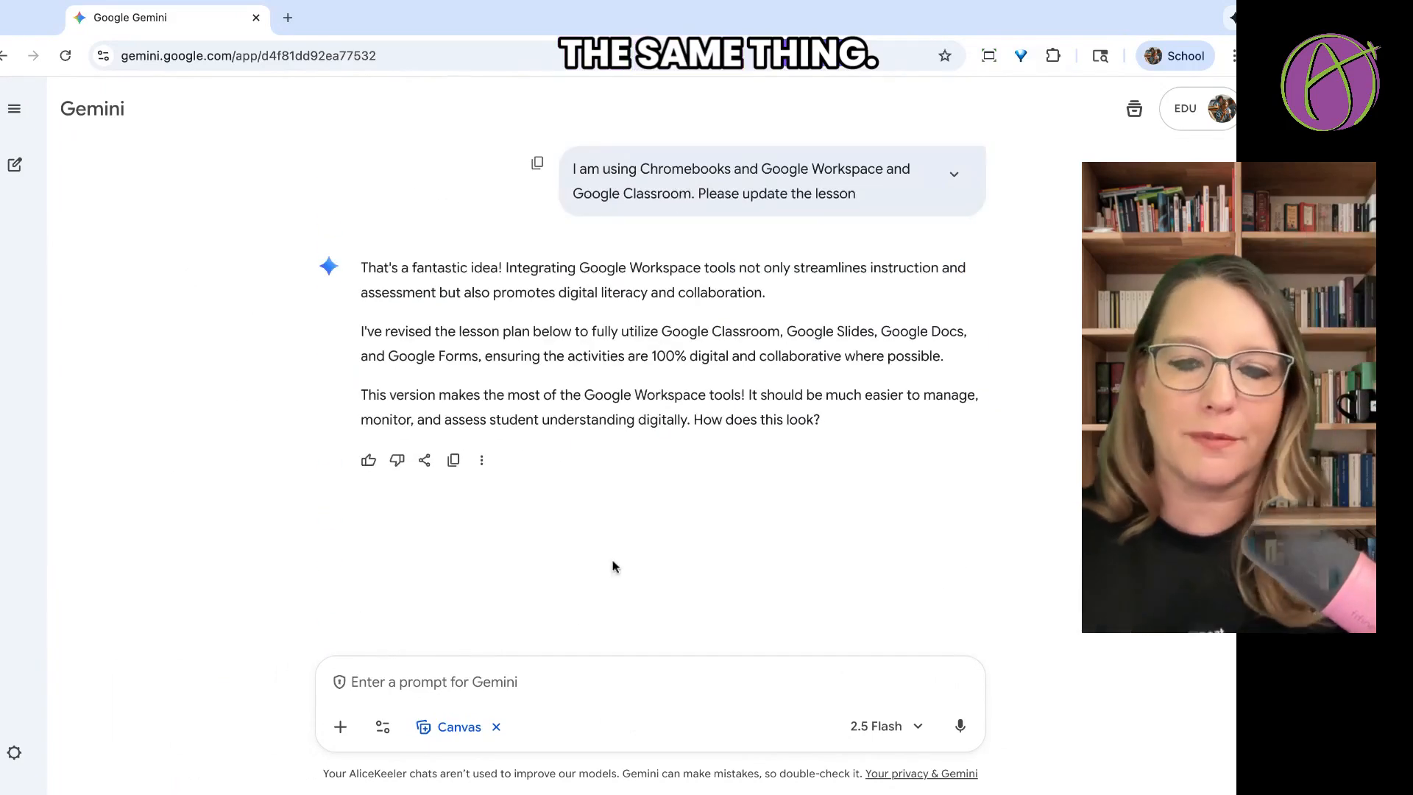
{"action": "left_click", "coordinate": [494, 728]}
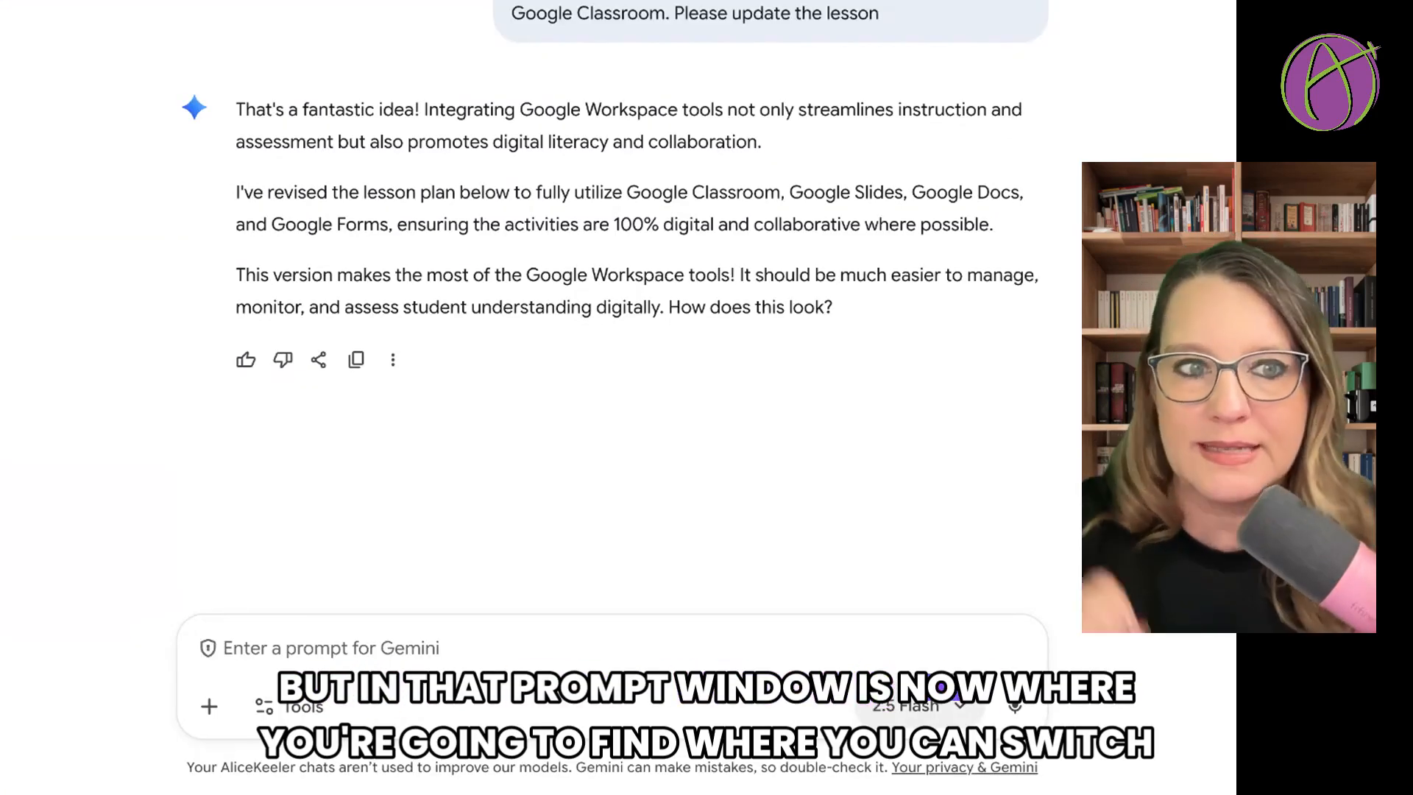
Switch the chat's model to 2.5 Pro and start the prompt with "Write a rubric where the top level is "Meets Expectations"".
{"action": "left_click", "coordinate": [885, 708]}
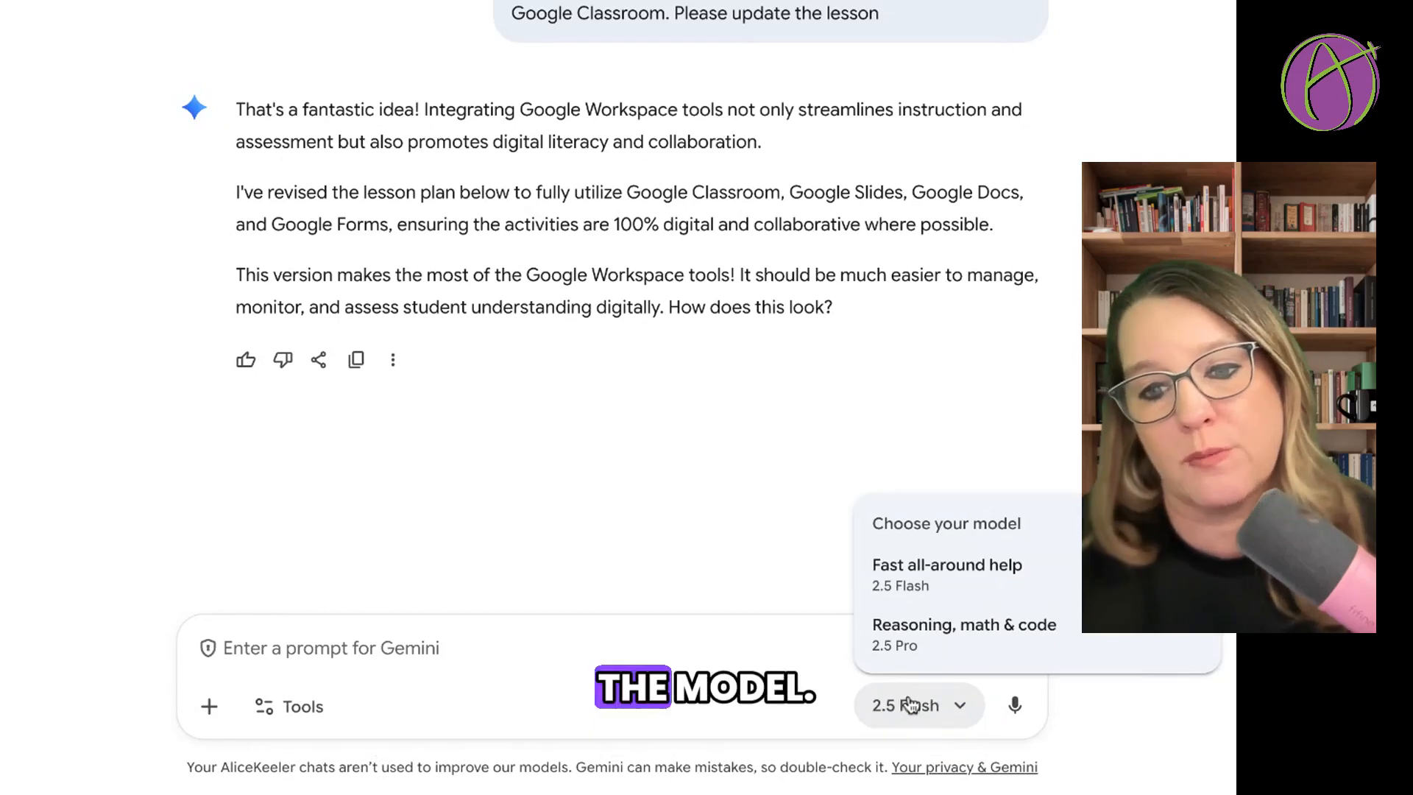
{"action": "left_click", "coordinate": [955, 649]}
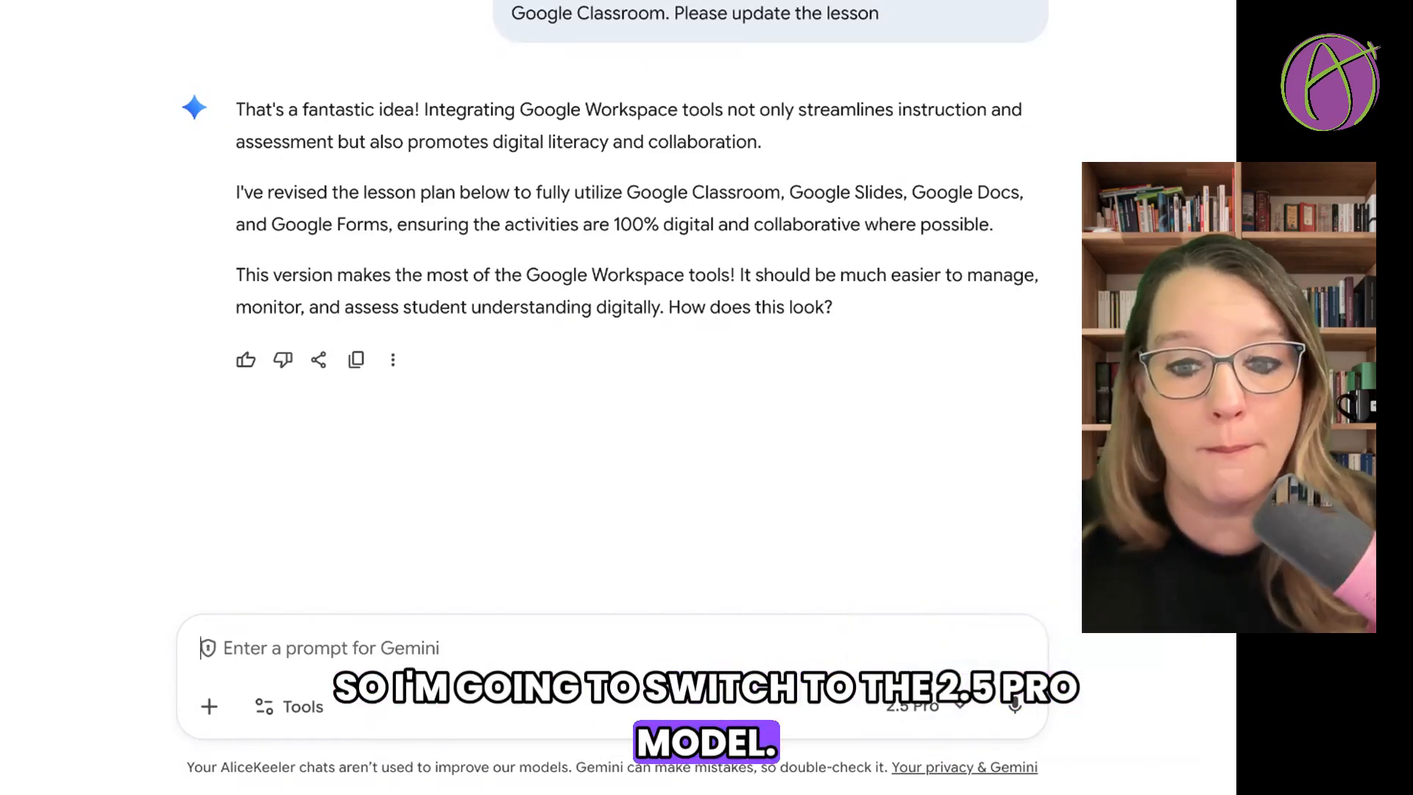
{"action": "type", "text": "W"}
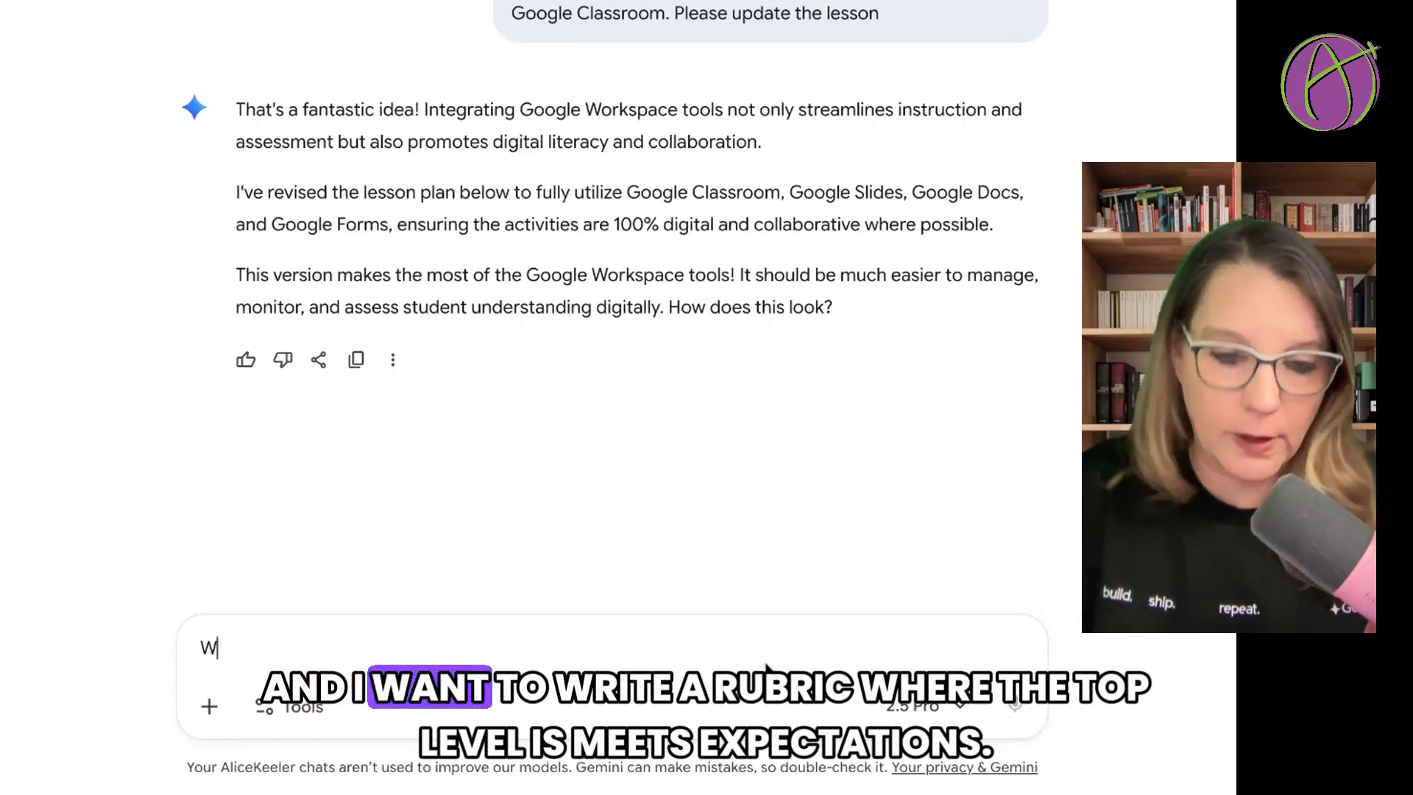
{"action": "type", "text": "rite a rubric w"}
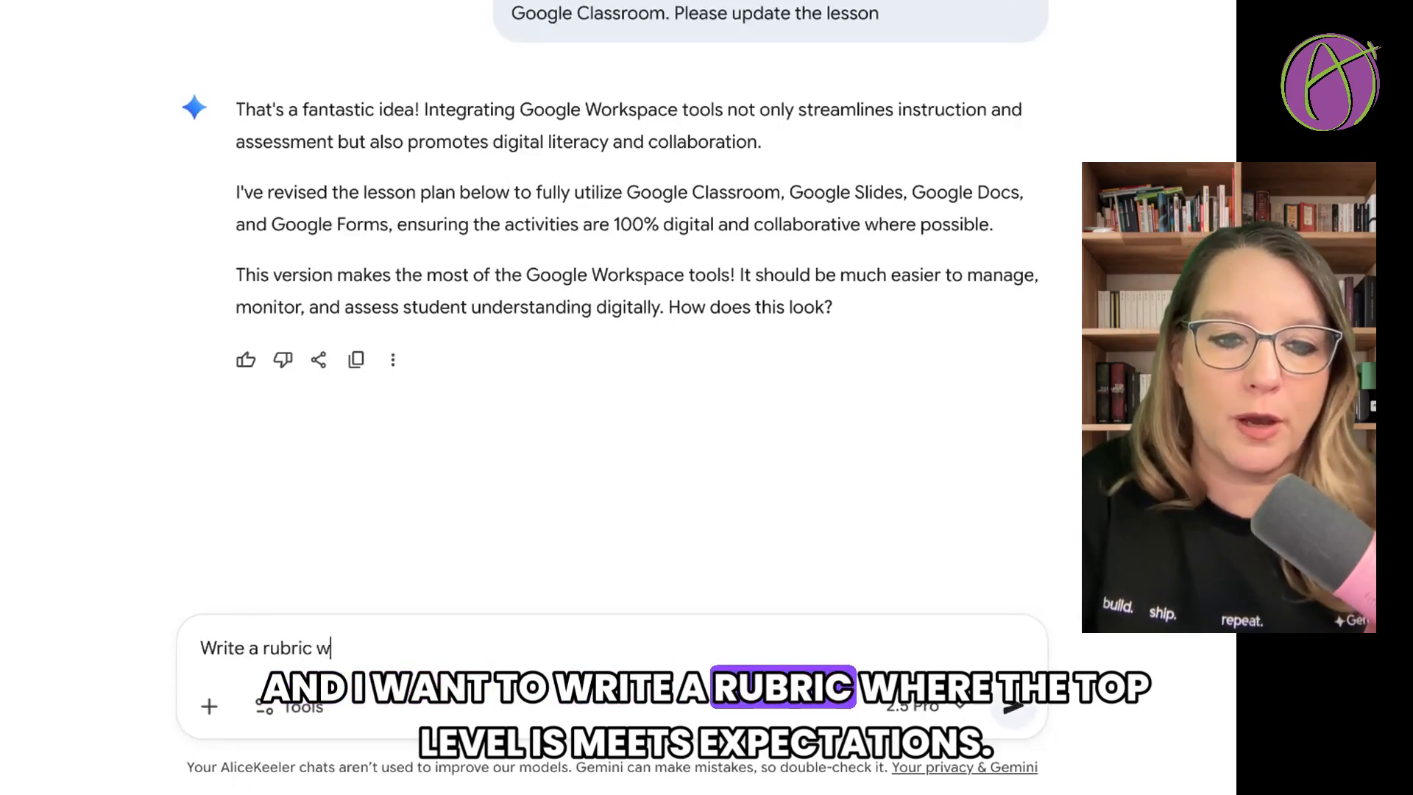
{"action": "type", "text": "here the top l"}
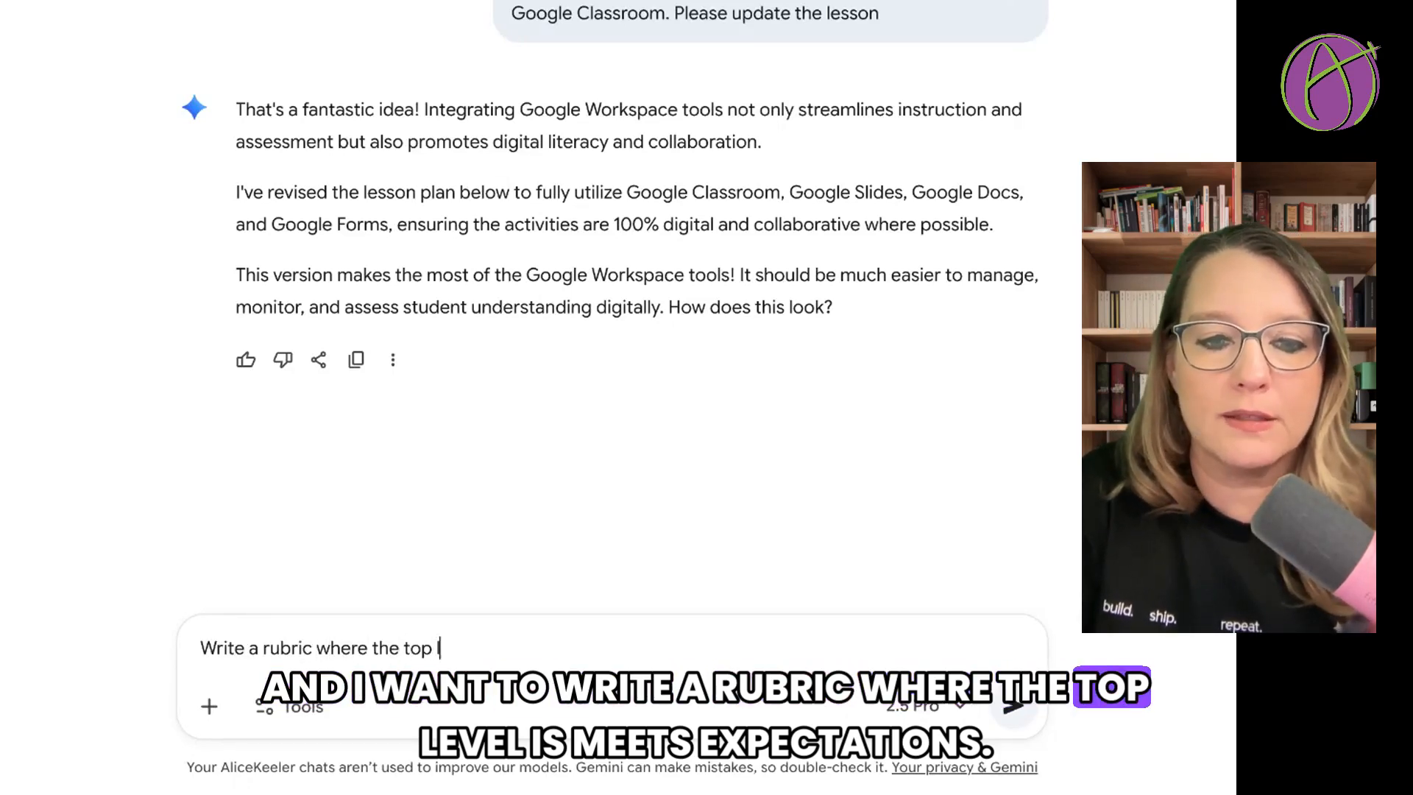
{"action": "type", "text": "evel is \"Me"}
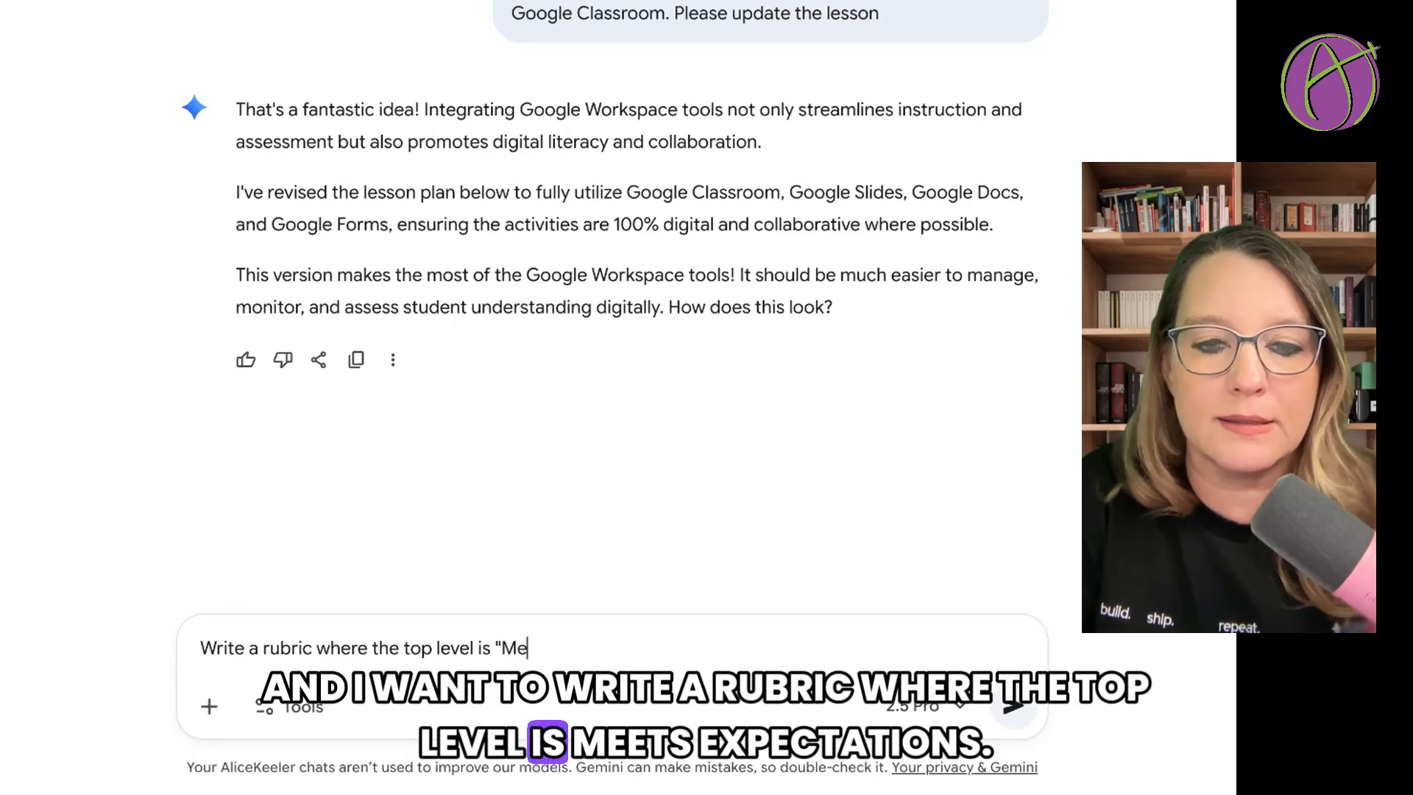
{"action": "type", "text": "ets Expectat"}
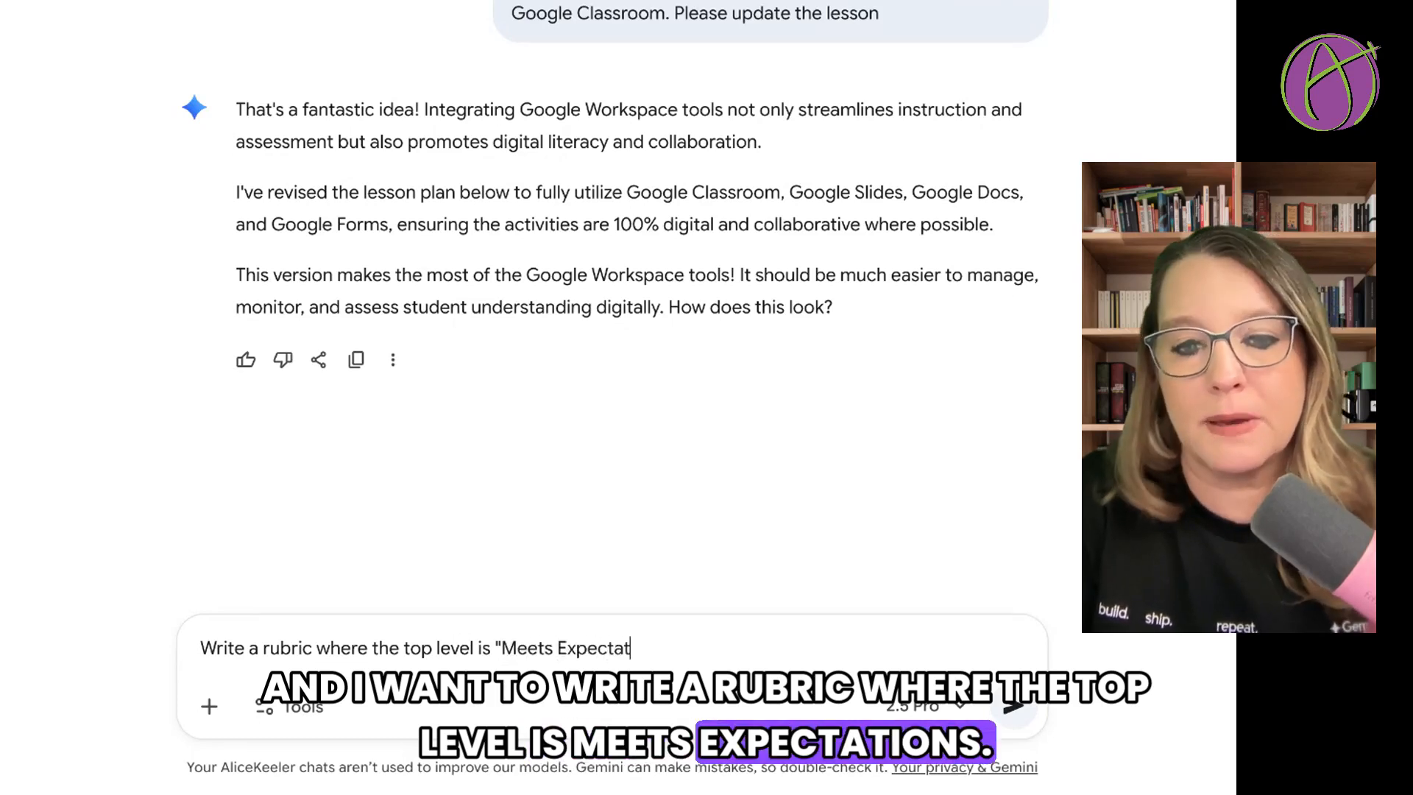
{"action": "type", "text": "ions\". Do "}
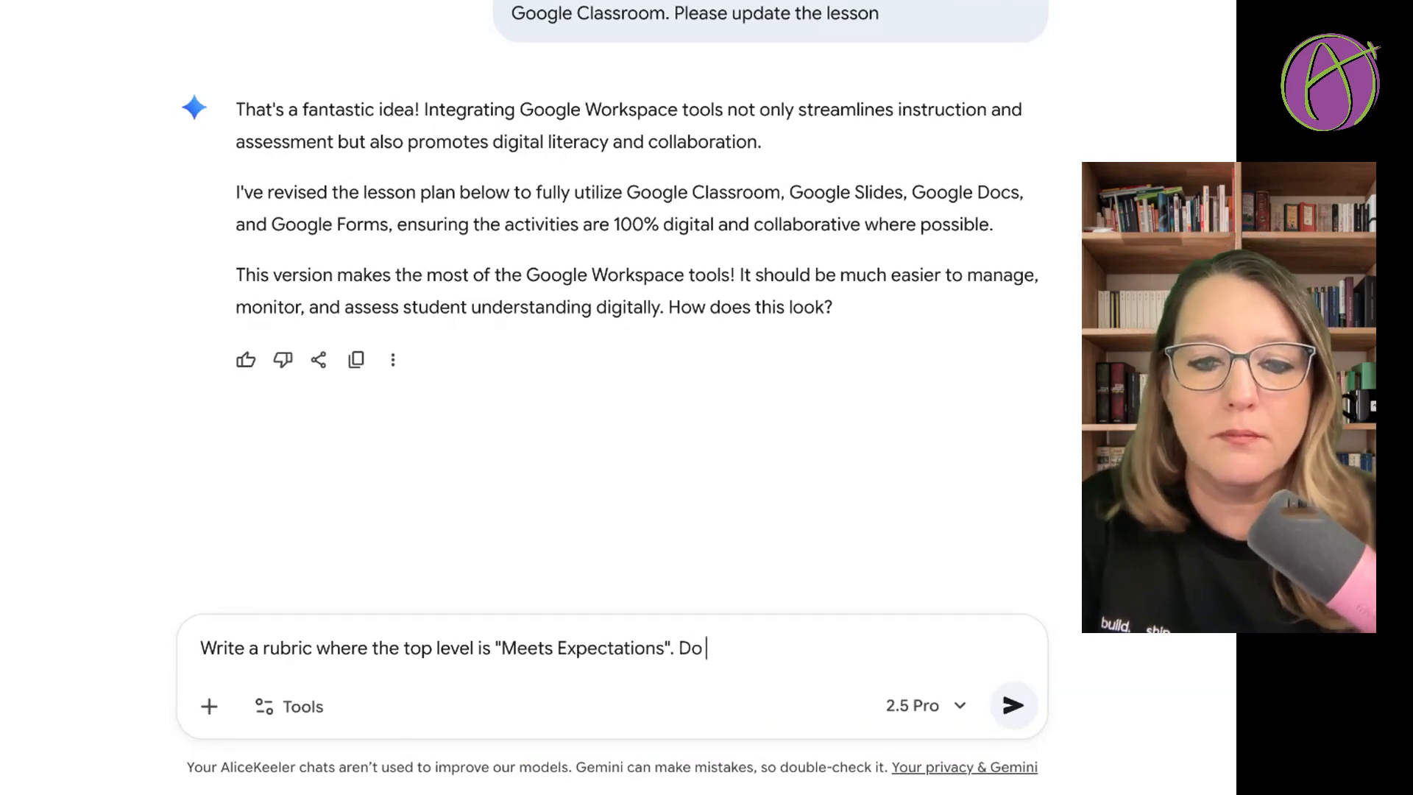
{"action": "type", "text": "NOT use numbers"}
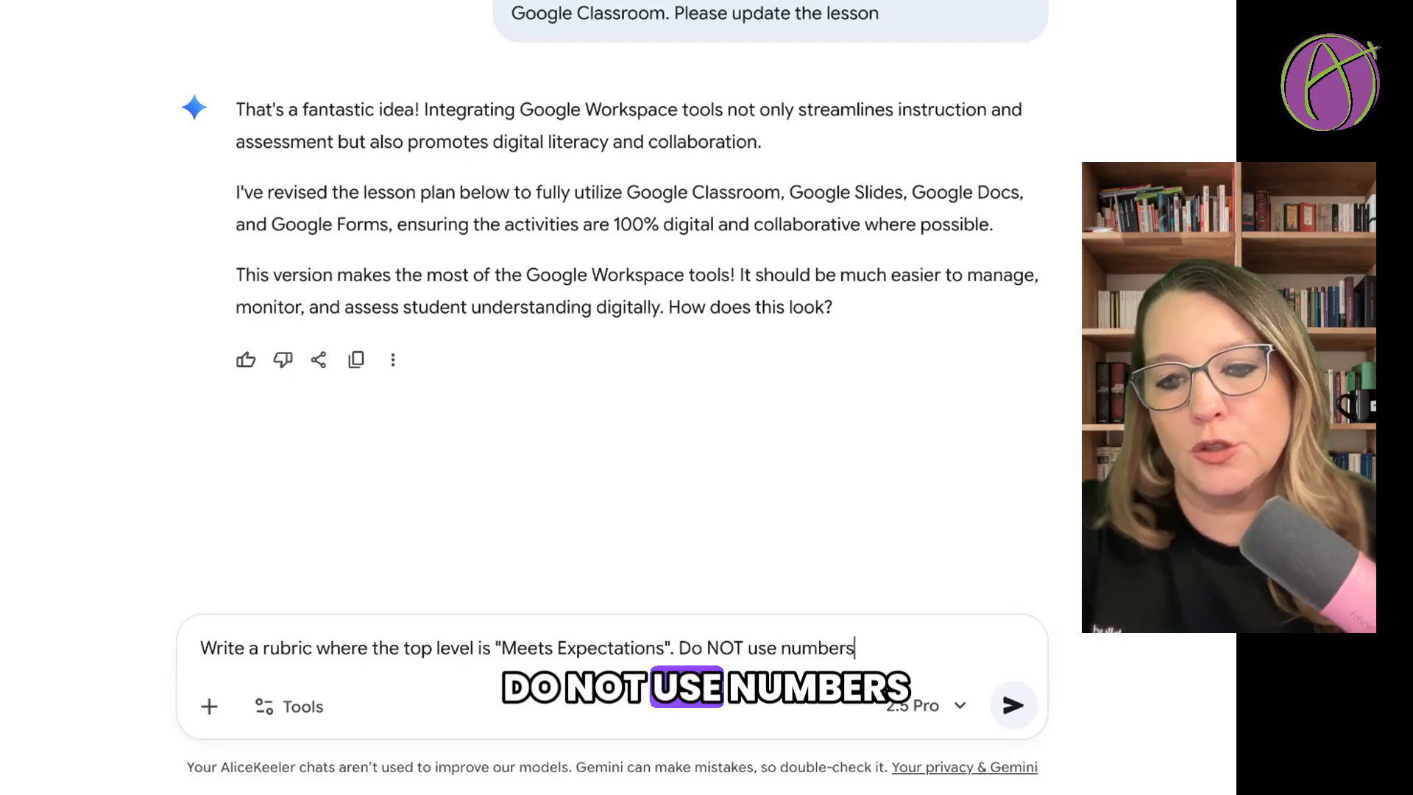
{"action": "type", "text": " since a"}
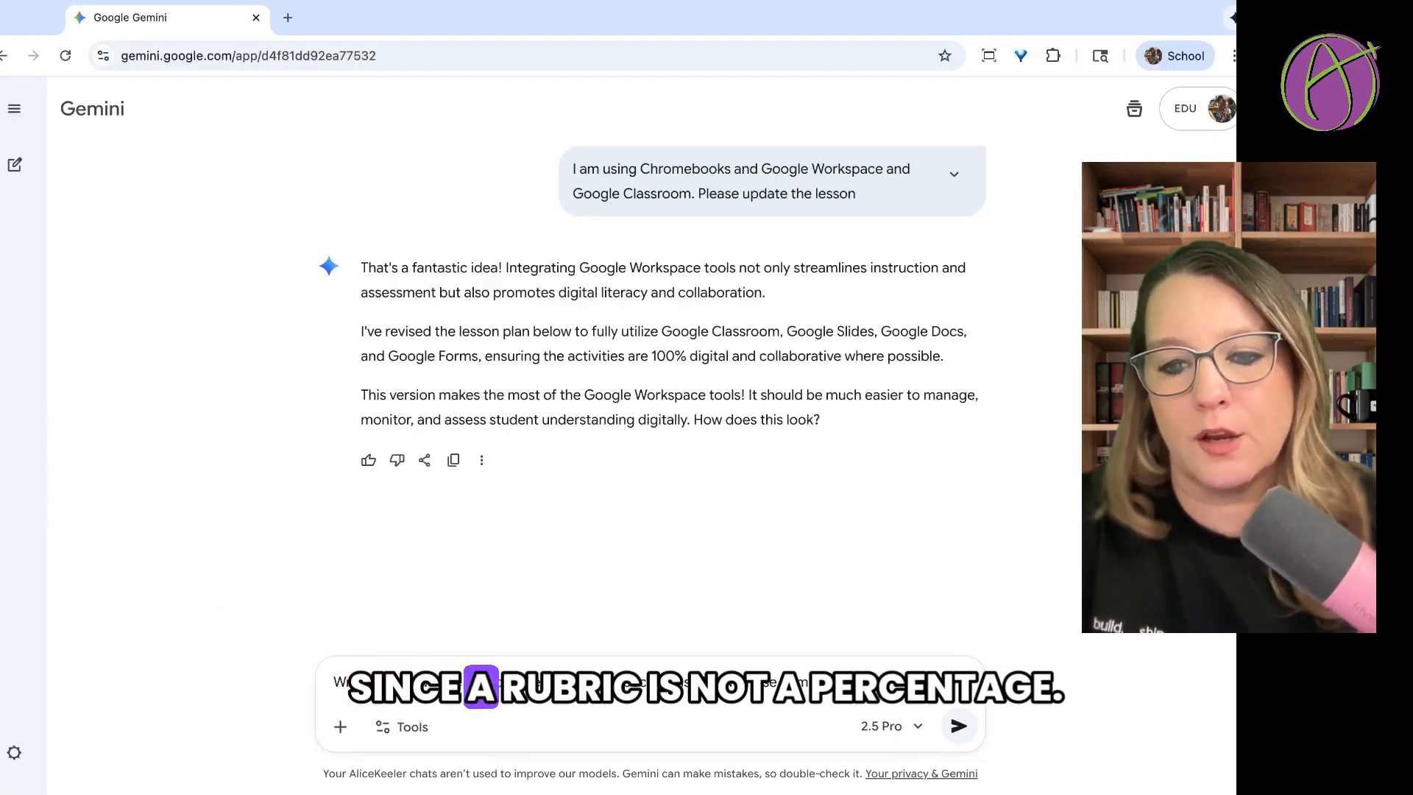
{"action": "type", "text": " rubric is no"}
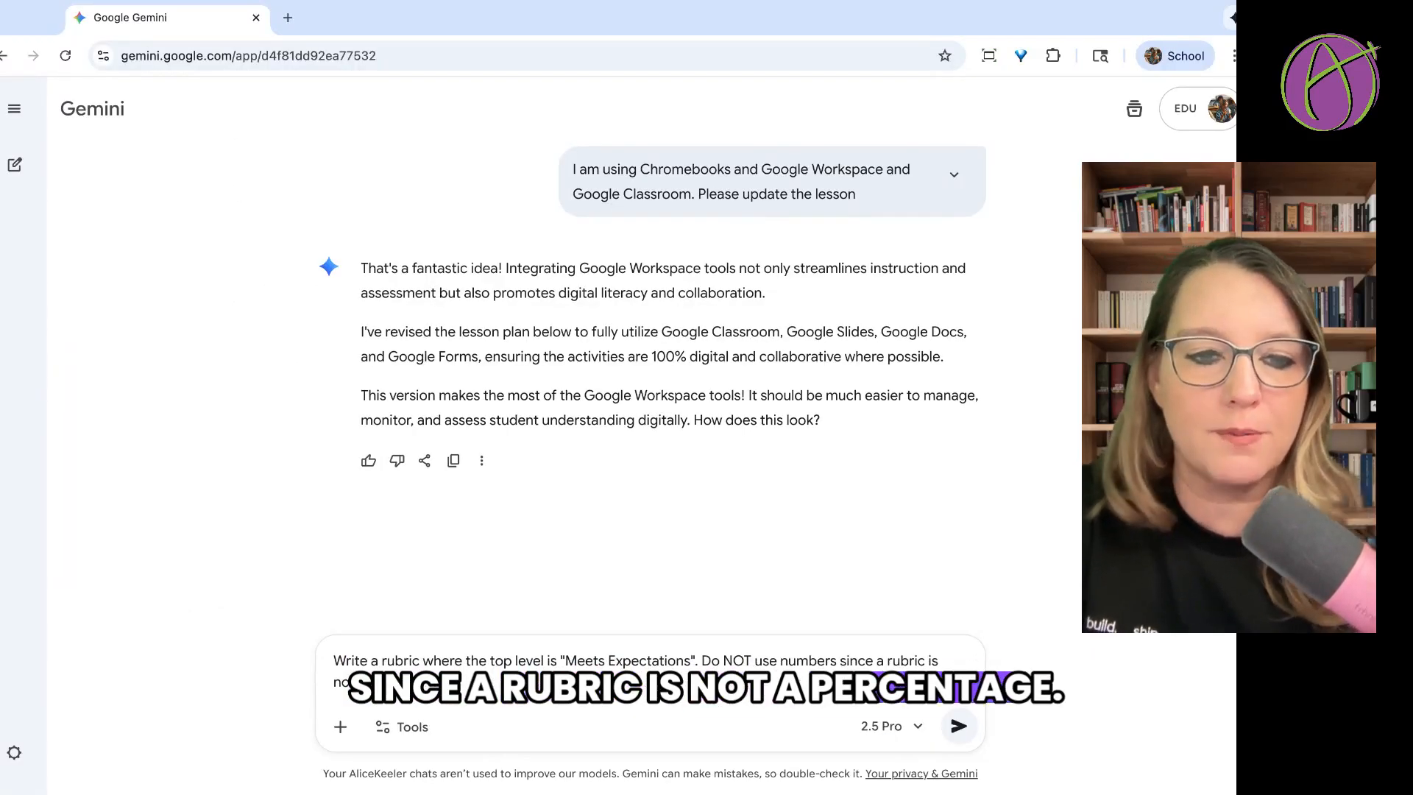
{"action": "type", "text": "t a percentage."}
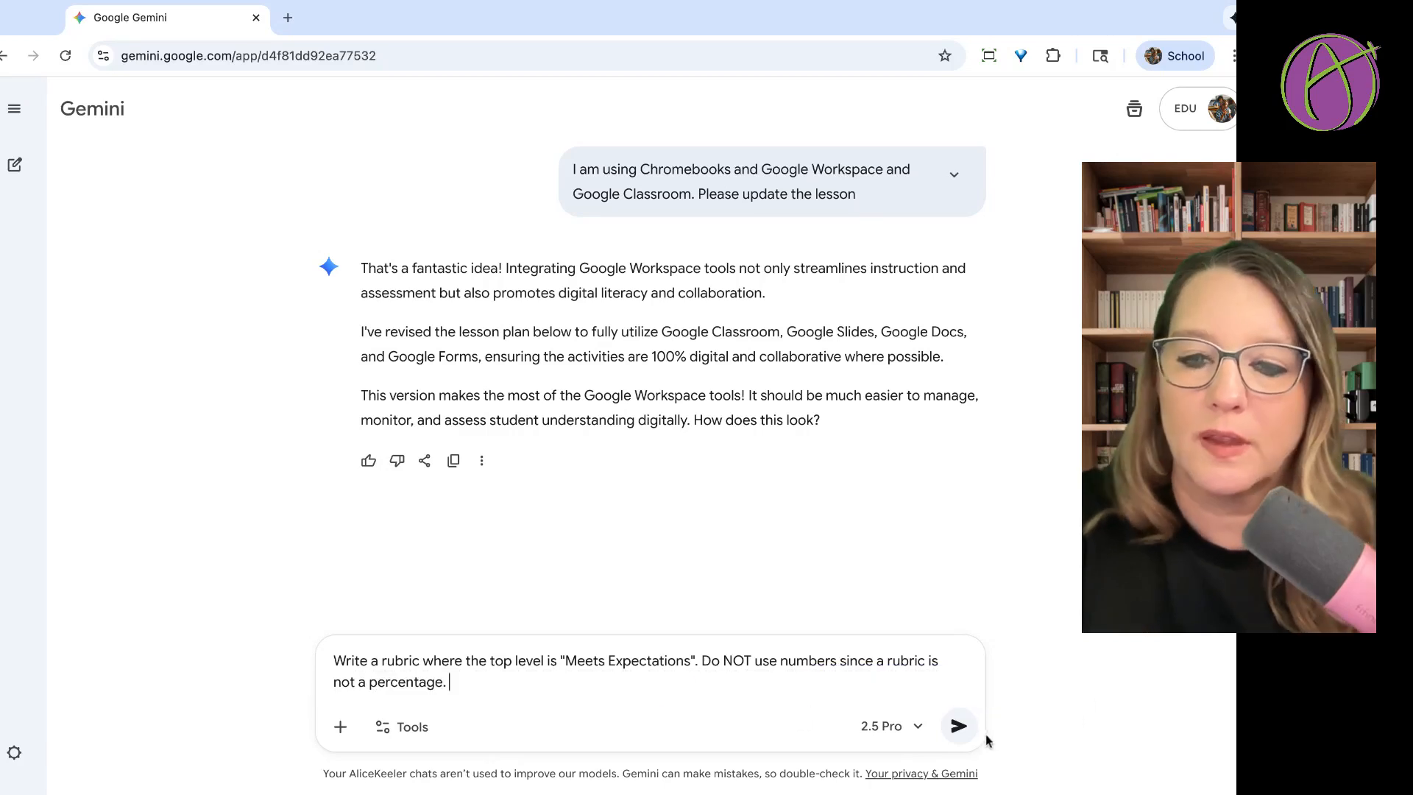
Add "Do NOT use numbers since a rubric is not a percentage." to the prompt and submit it.
{"action": "left_click", "coordinate": [959, 729]}
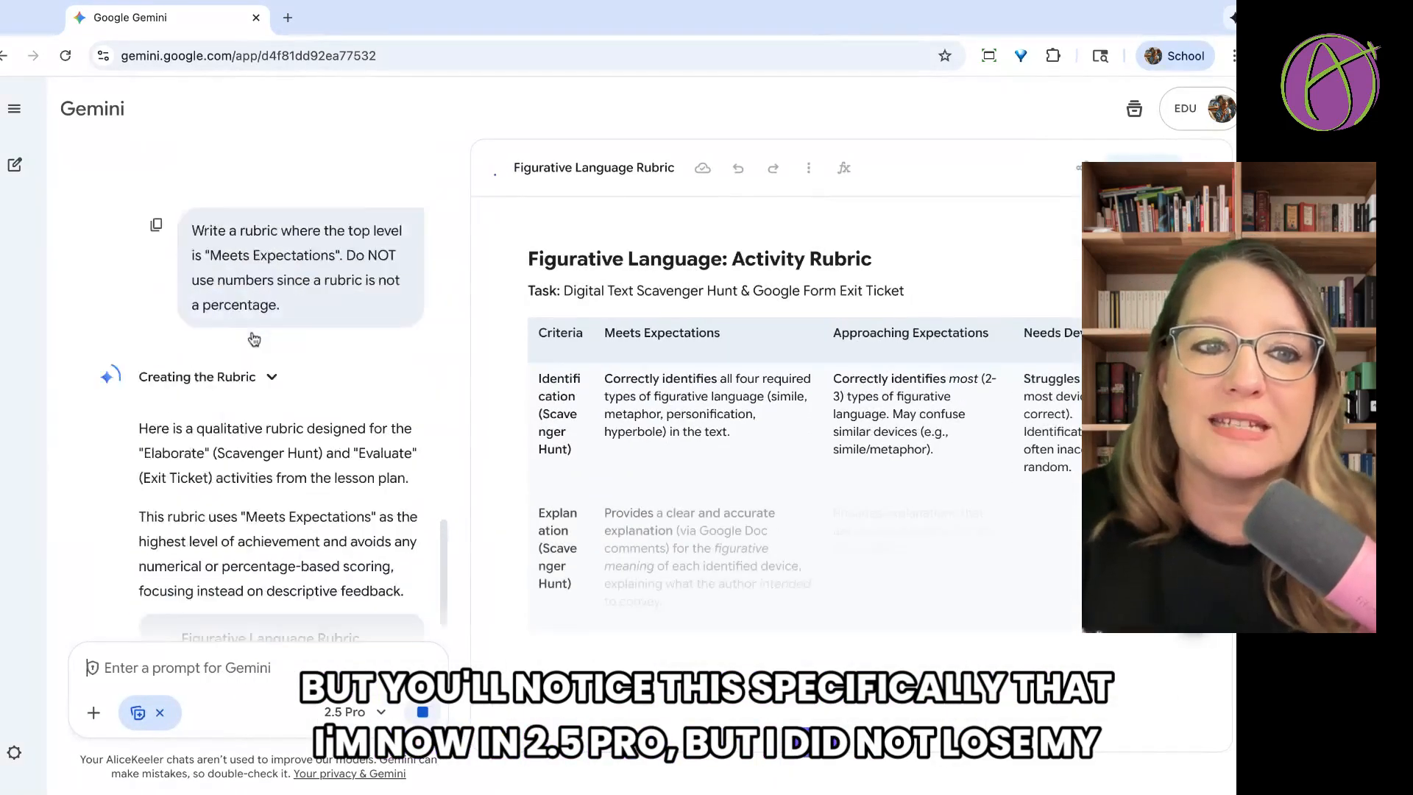
Look over the conversation and the rubric, and submit "Create an authentic assessment that is not a test" with the 2.5 Flash model.
{"action": "scroll", "coordinate": [253, 339], "scroll_direction": "up", "scroll_amount": 15}
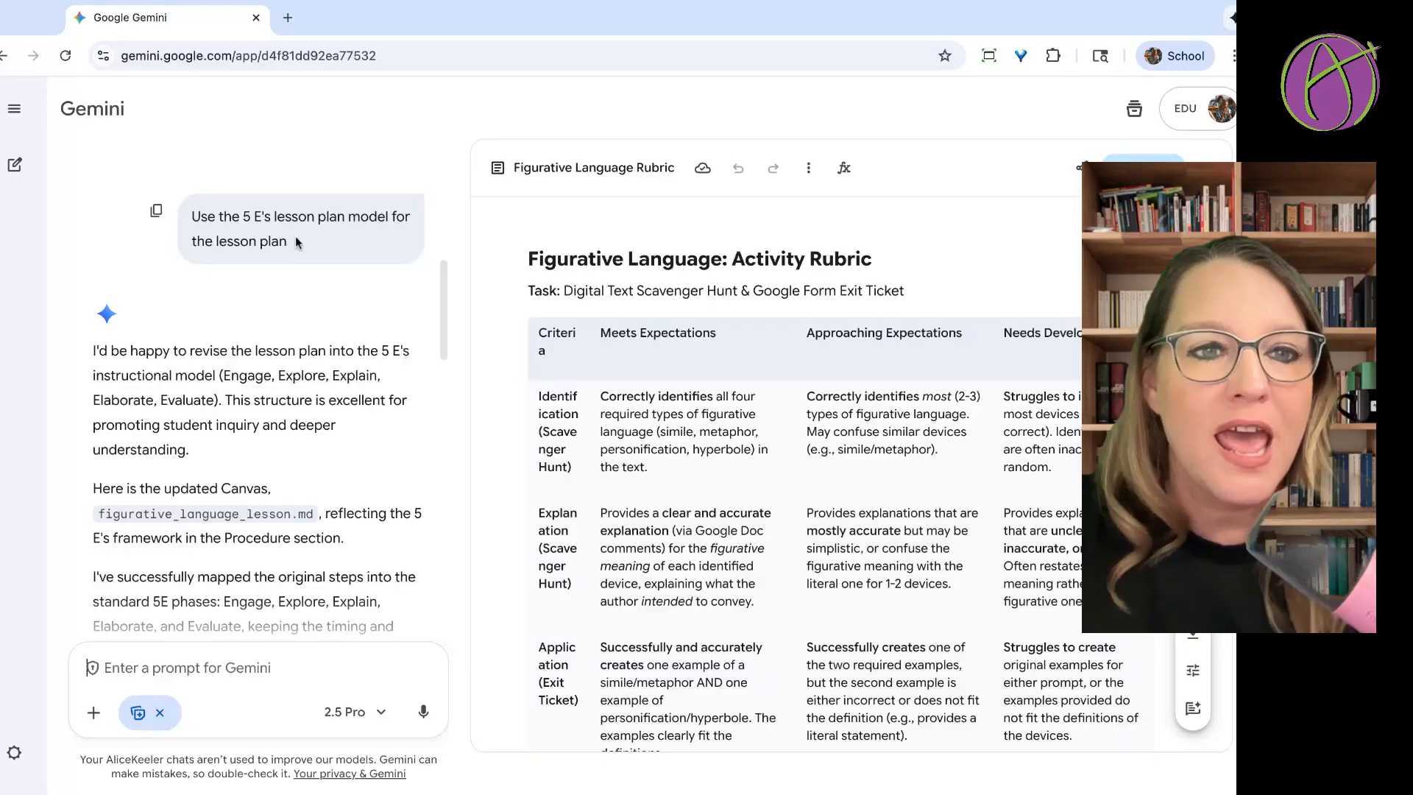
{"action": "scroll", "coordinate": [294, 236], "scroll_direction": "down", "scroll_amount": 8}
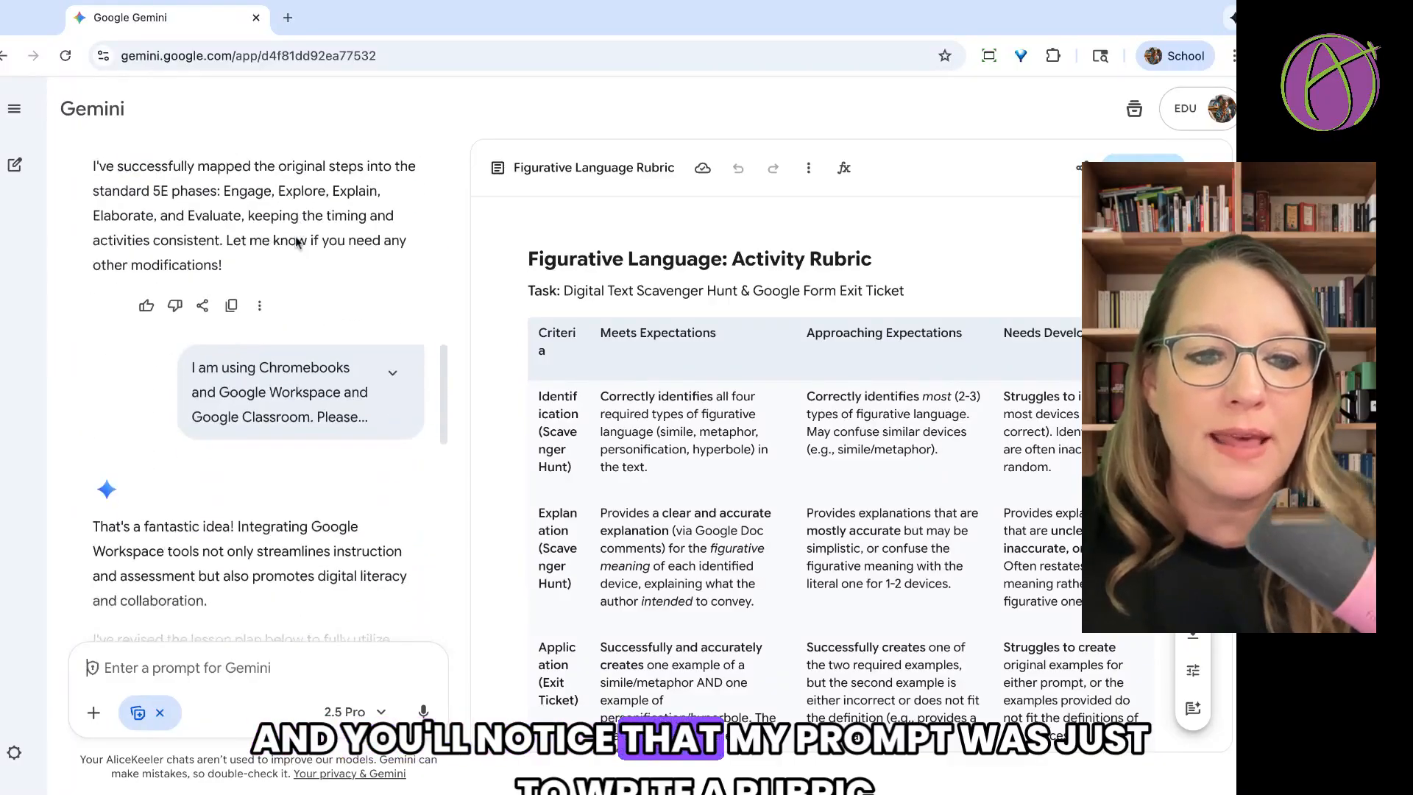
{"action": "scroll", "coordinate": [297, 243], "scroll_direction": "down", "scroll_amount": 10}
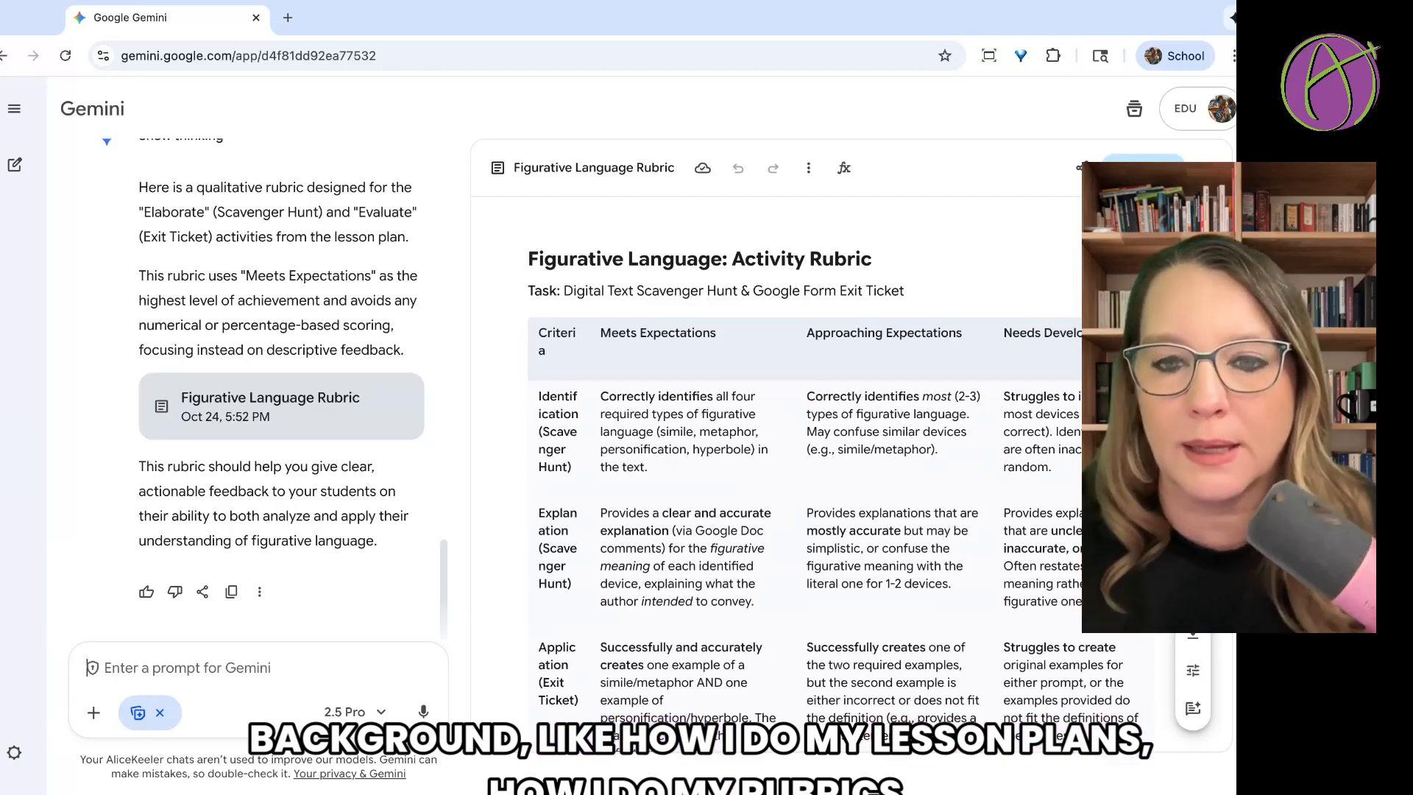
{"action": "scroll", "coordinate": [816, 533], "scroll_direction": "down", "scroll_amount": 1}
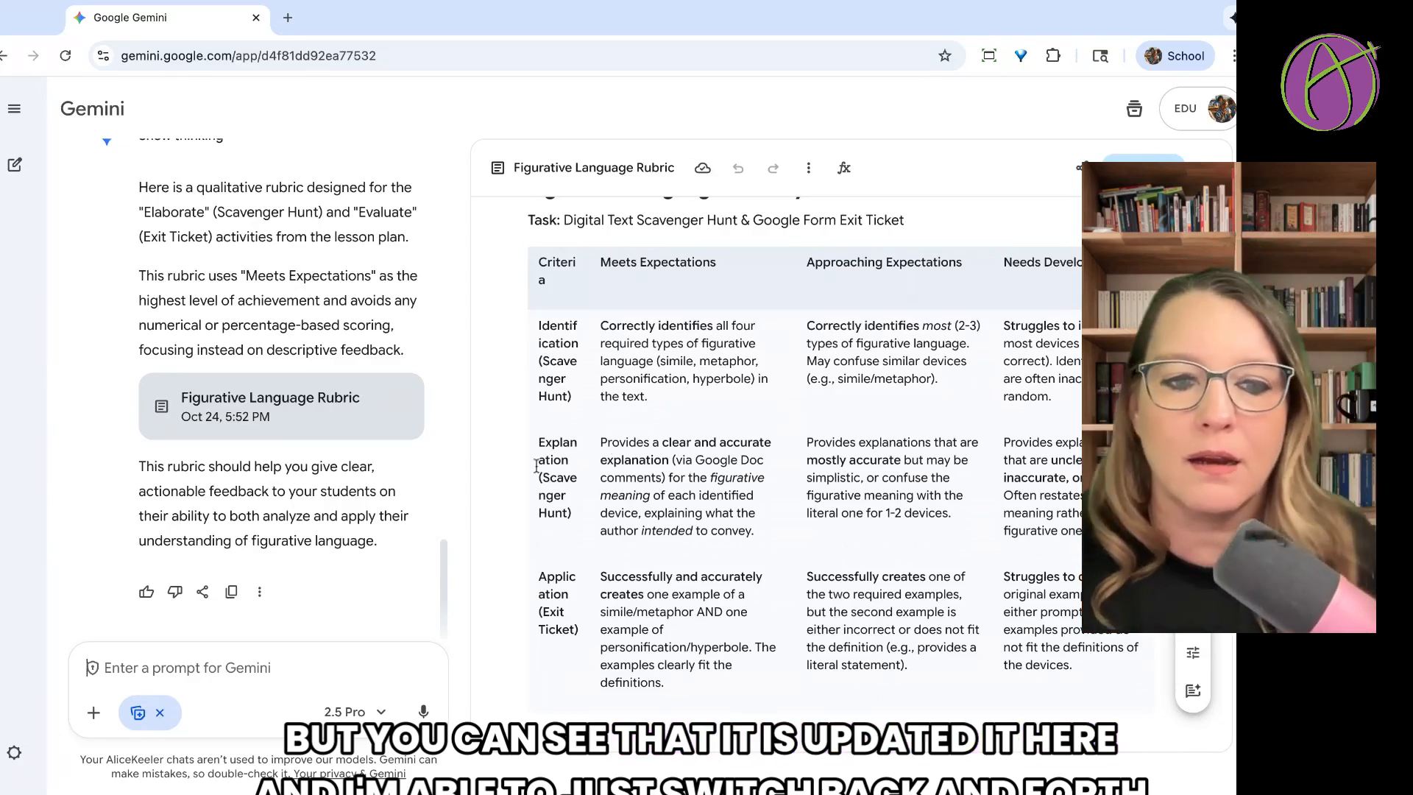
{"action": "left_click", "coordinate": [388, 704]}
{"action": "left_click", "coordinate": [380, 608]}
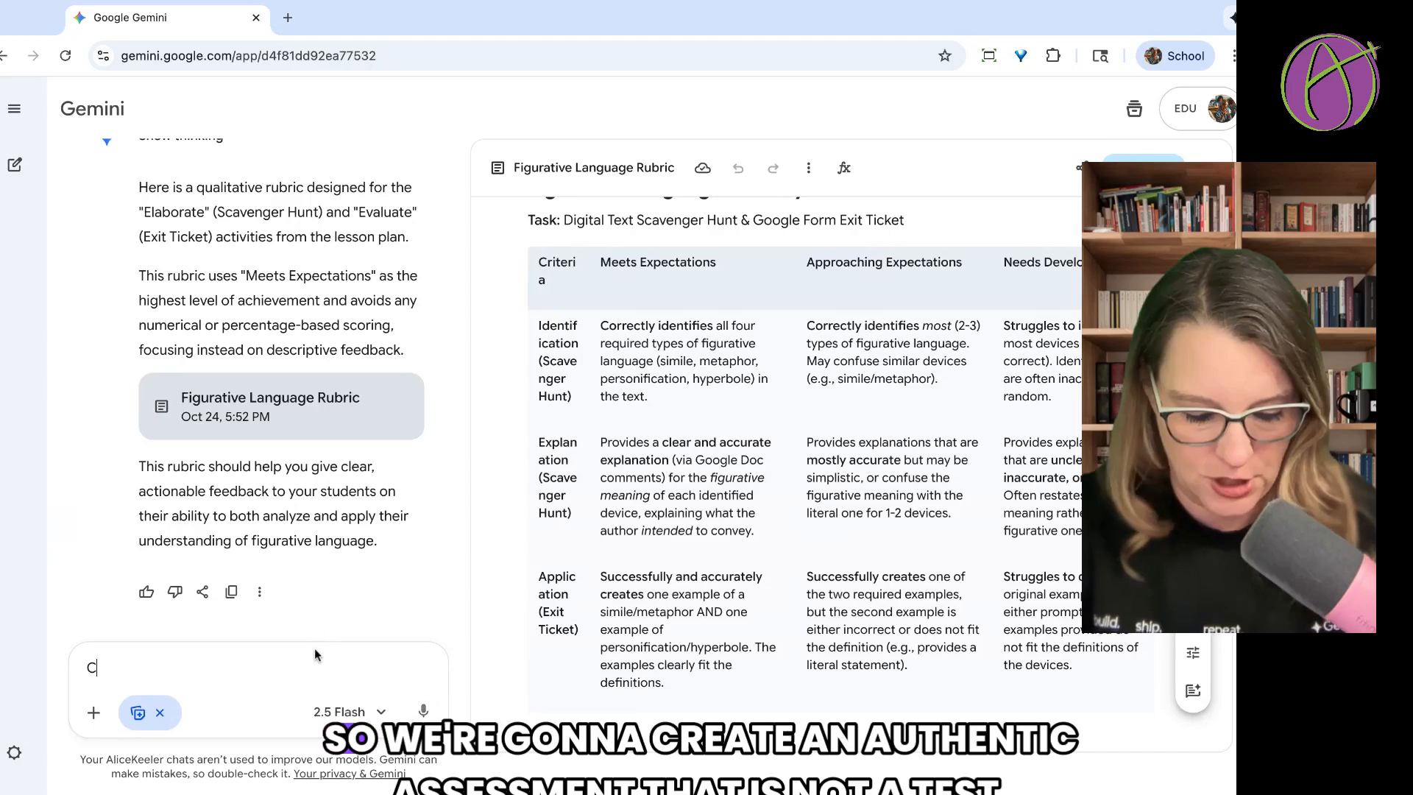
{"action": "type", "text": "Create a"}
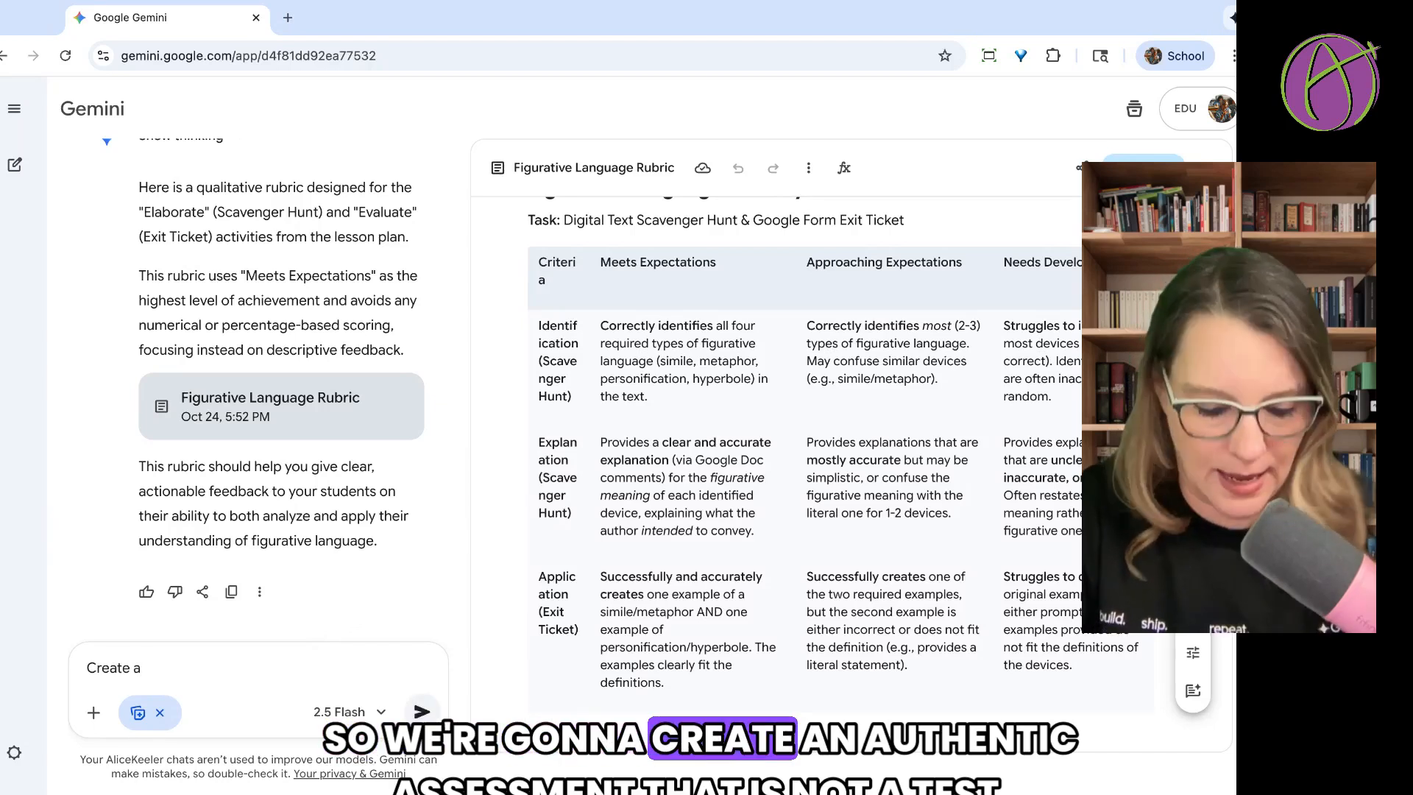
{"action": "type", "text": " n authentic asse"}
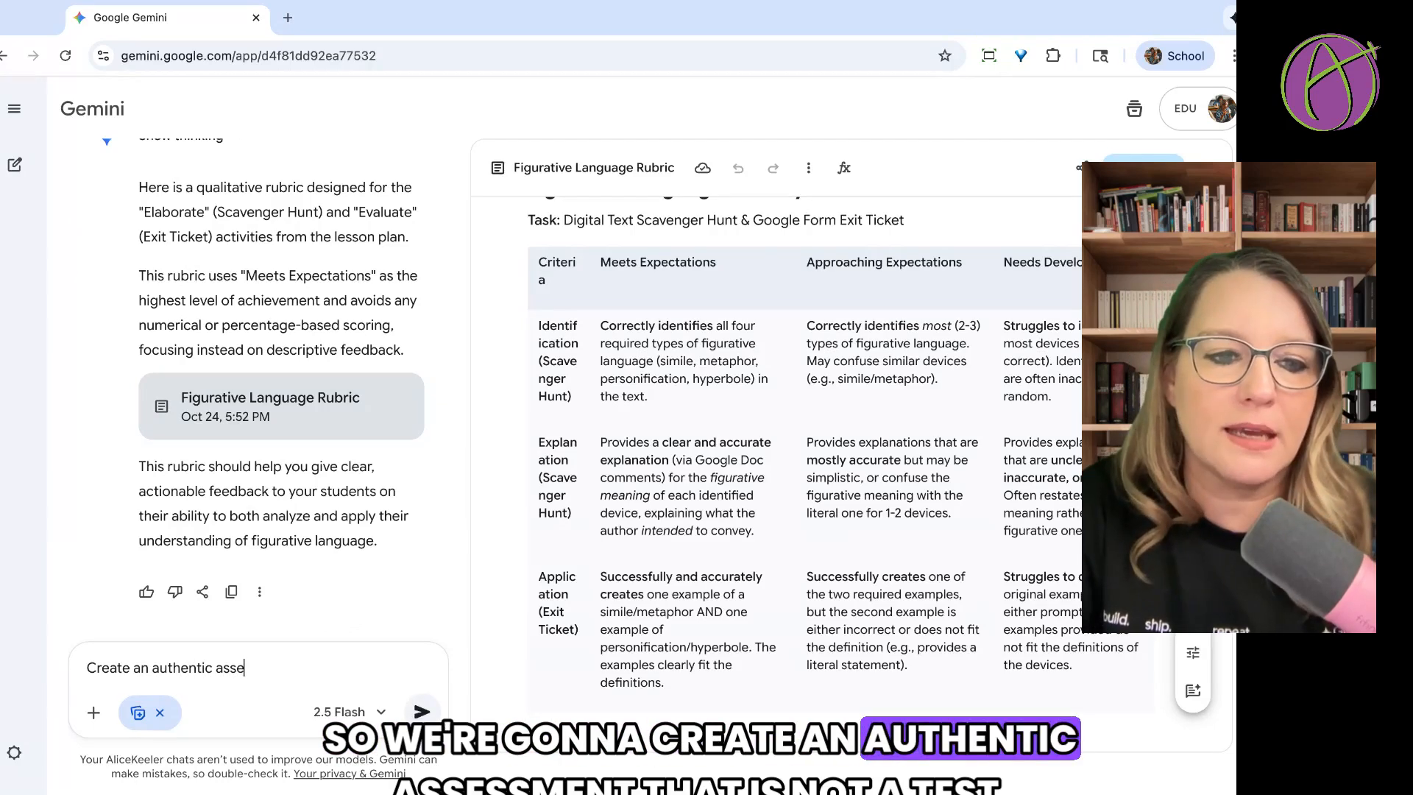
{"action": "type", "text": "ssment that is no"}
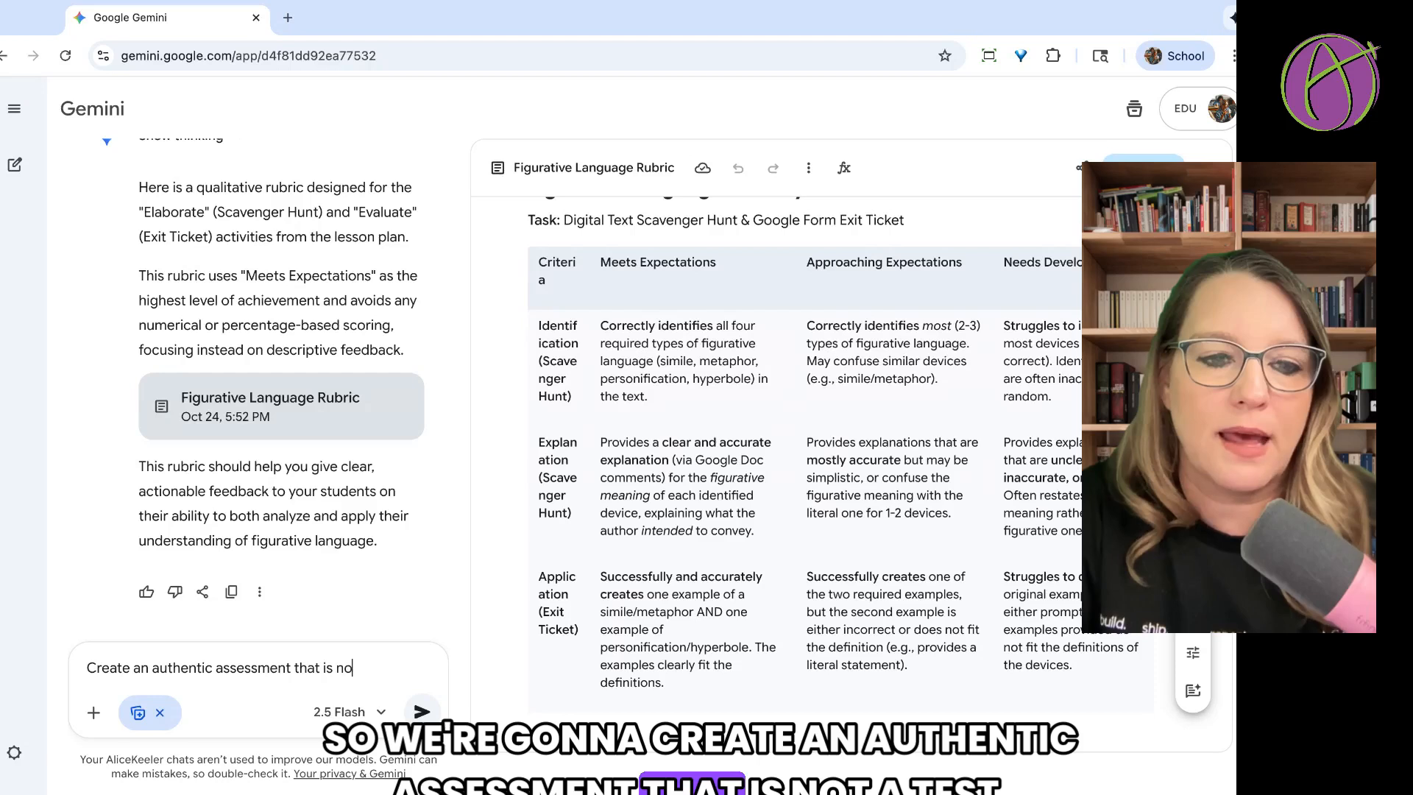
{"action": "type", "text": "t a tex"}
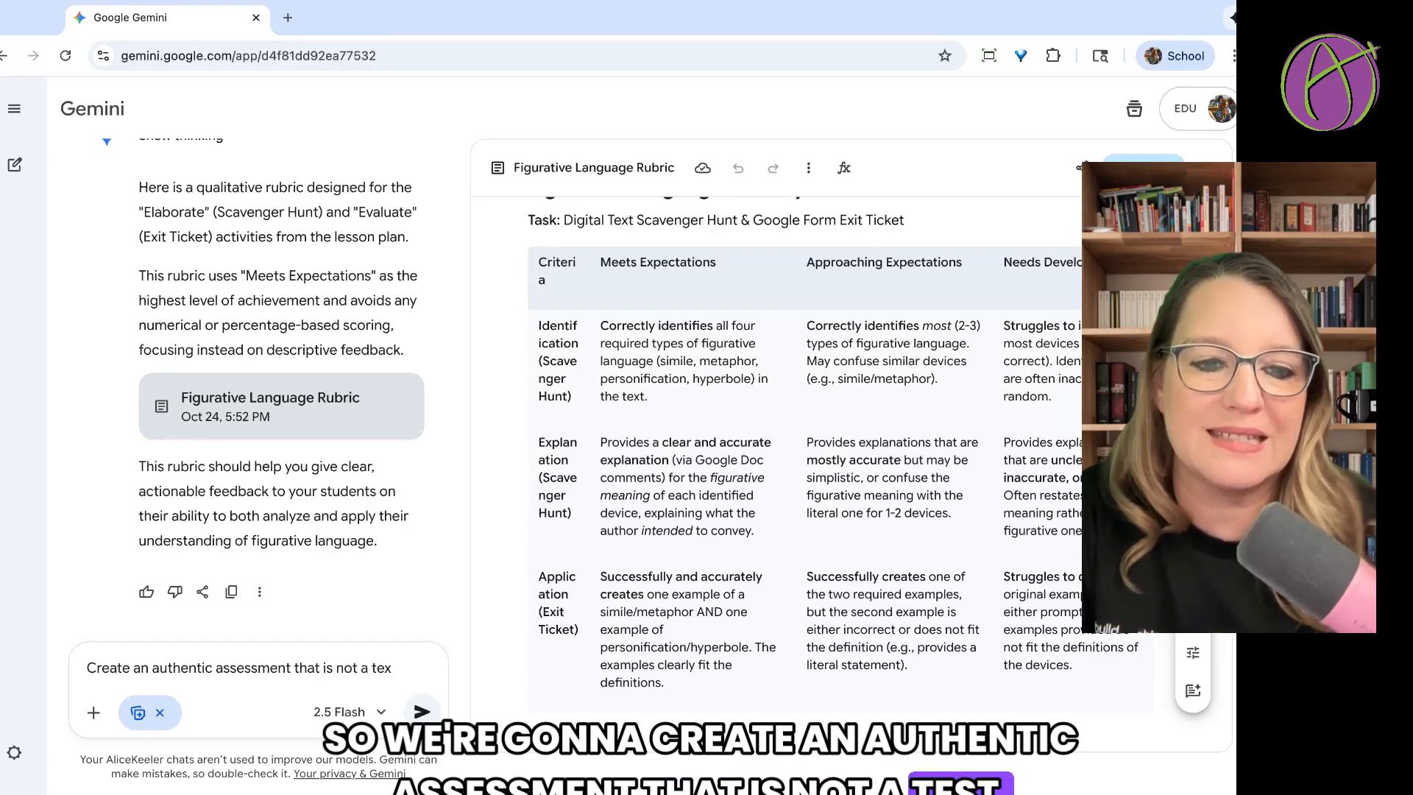
{"action": "type", "text": "t"}
{"action": "key", "text": "Return"}
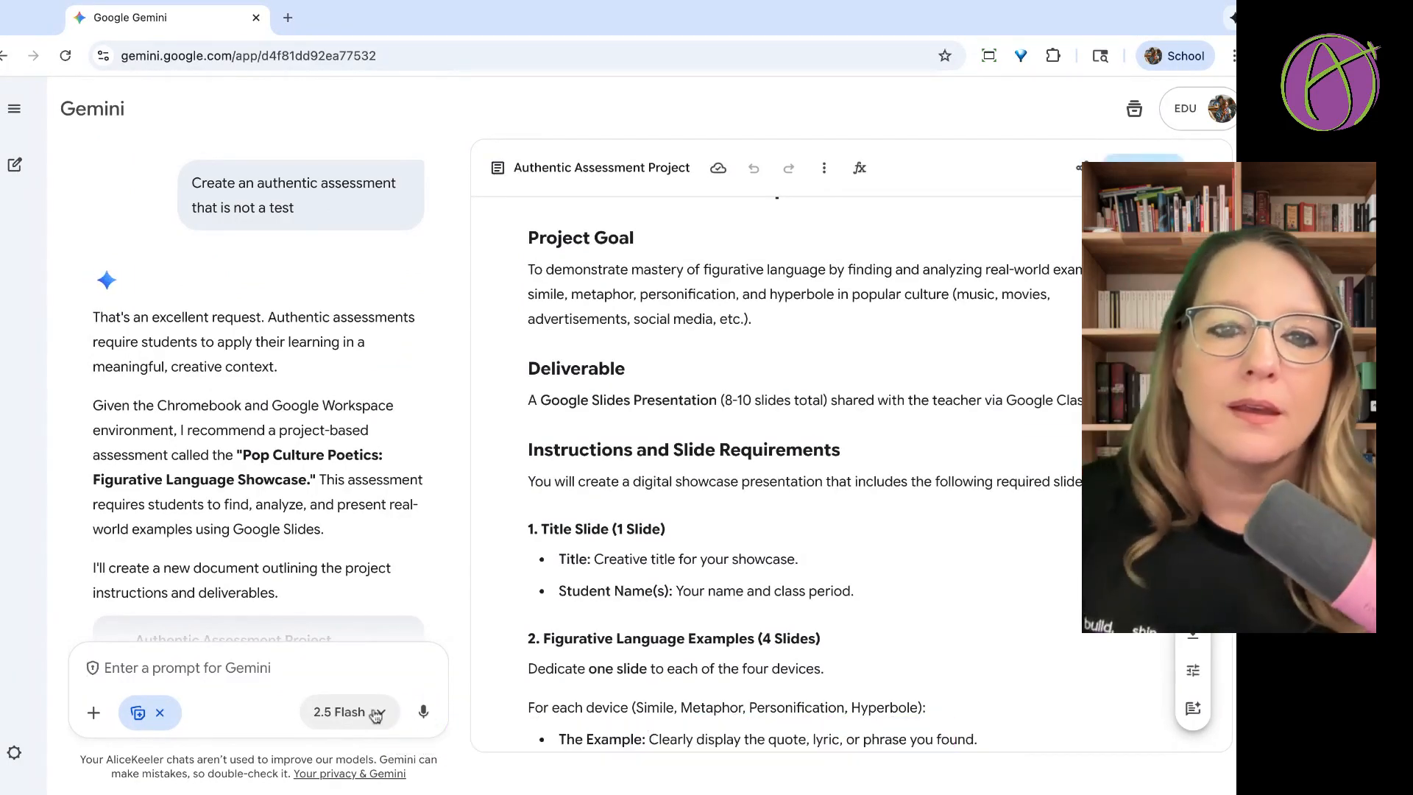
Examine the slide requirements and analysis sections of the Authentic Assessment Project document.
{"action": "scroll", "coordinate": [741, 557], "scroll_direction": "down", "scroll_amount": 3}
{"action": "scroll", "coordinate": [741, 557], "scroll_direction": "down", "scroll_amount": 8}
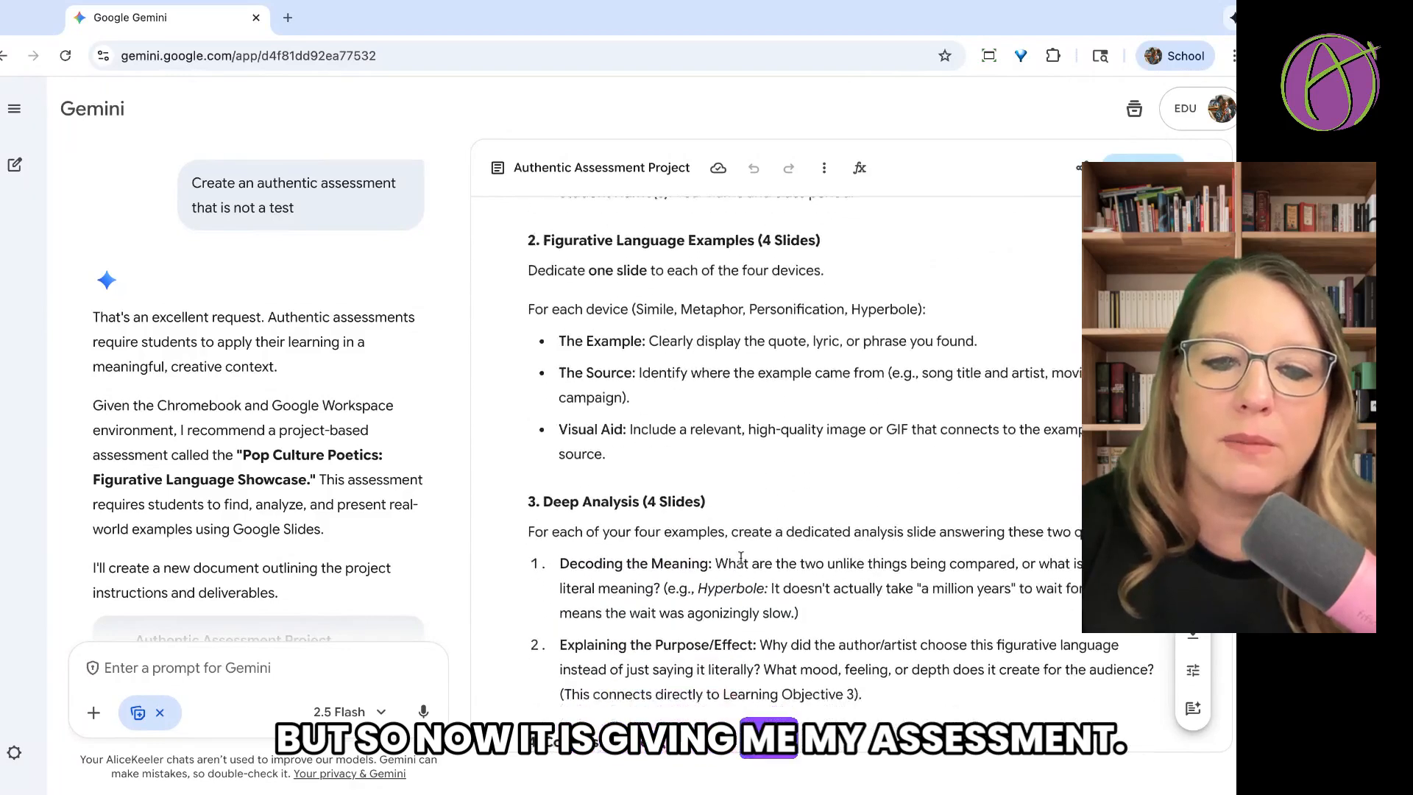